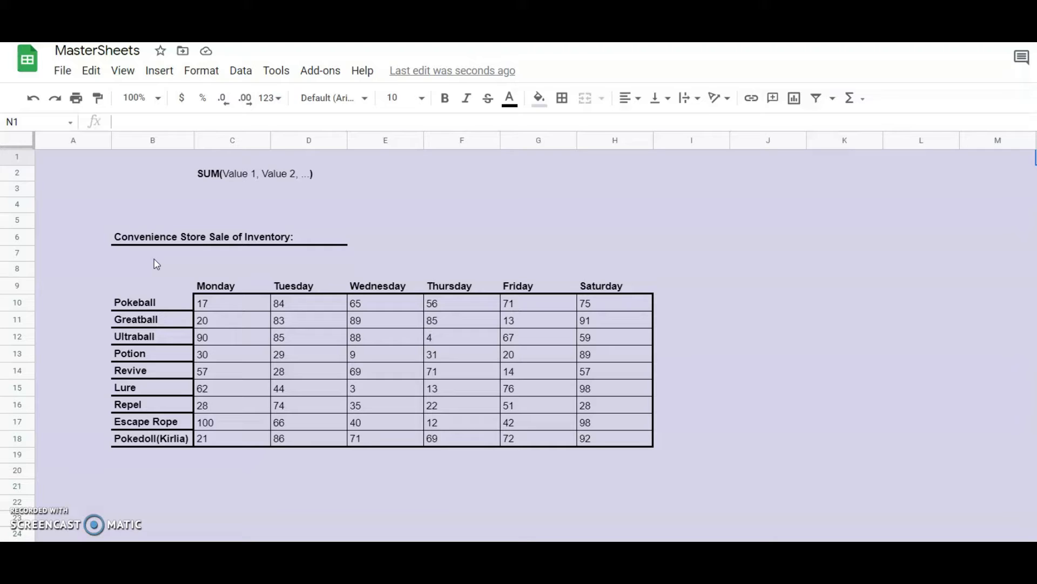
Examine the Monday and Tuesday sales figures for Pokeball, Greatball and Ultraball in the inventory table
click(238, 309)
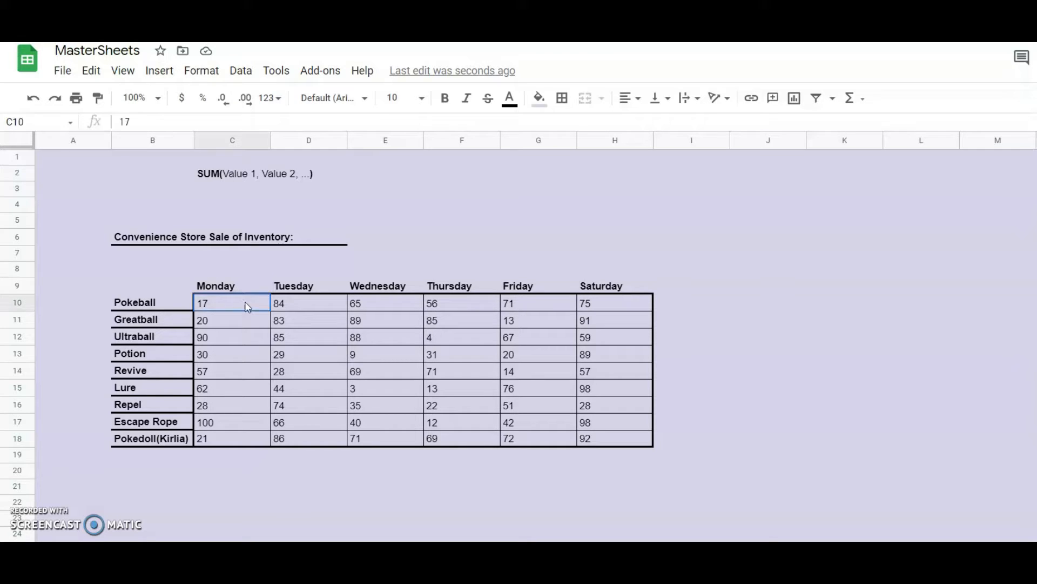
click(304, 309)
key(Left)
key(Down)
key(Down)
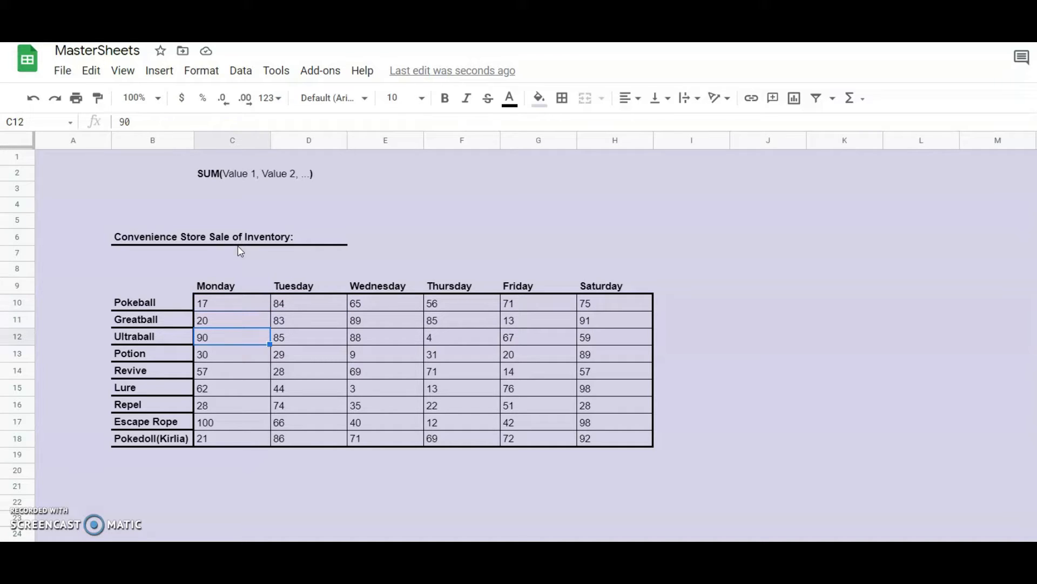
key(Right)
key(Up)
key(Up)
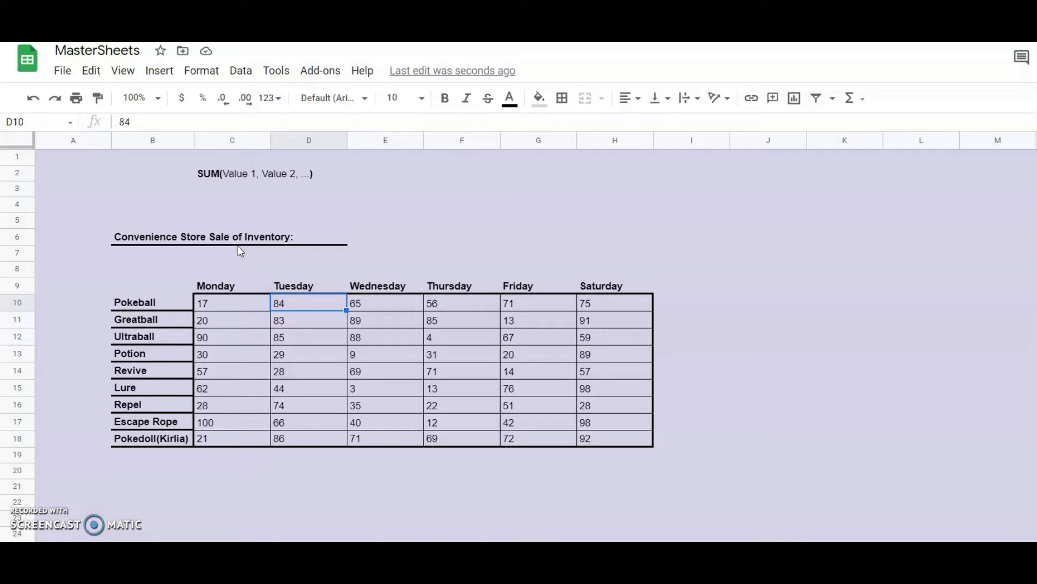
key(Down)
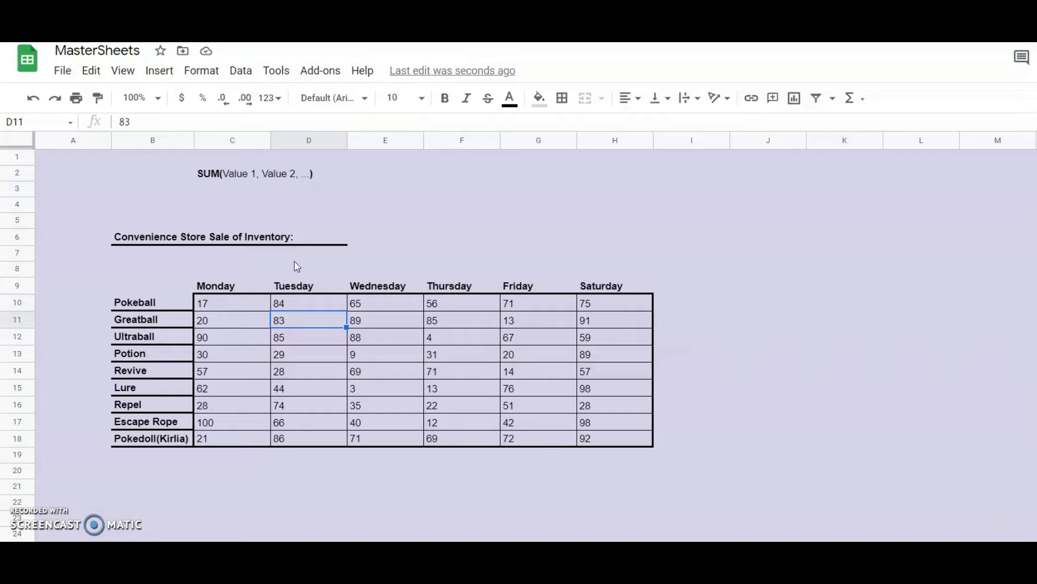
Total Monday's sales in C19 with =SUM(C10:C18) and fill the formula across to H19 for the other days
click(232, 460)
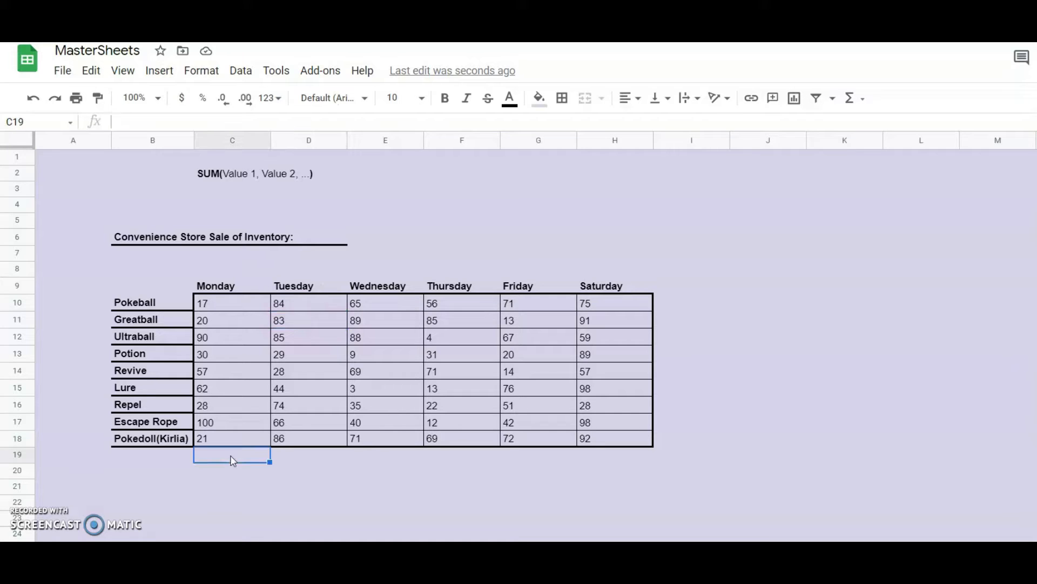
text(=)
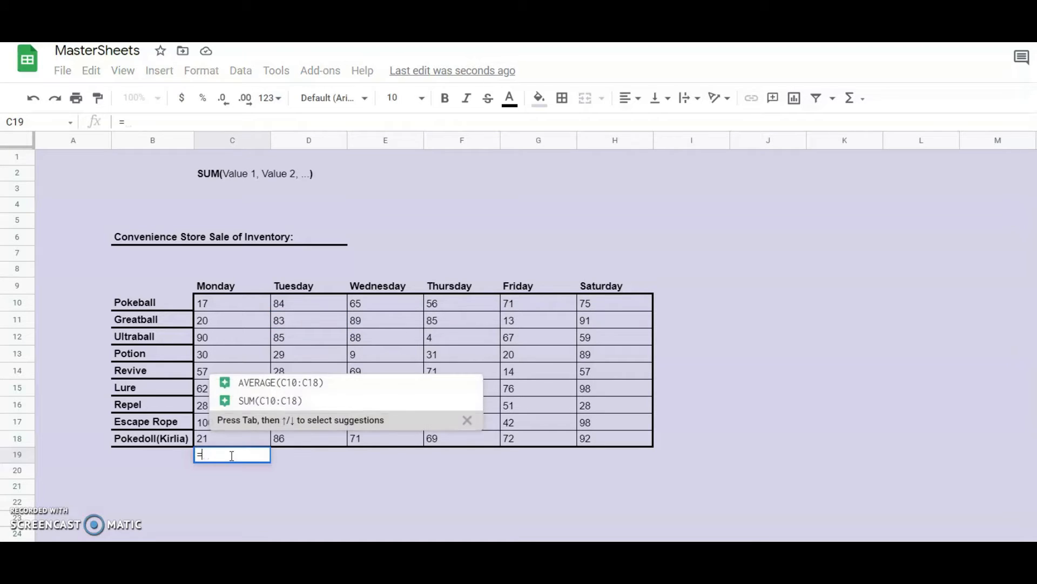
text(SUM()
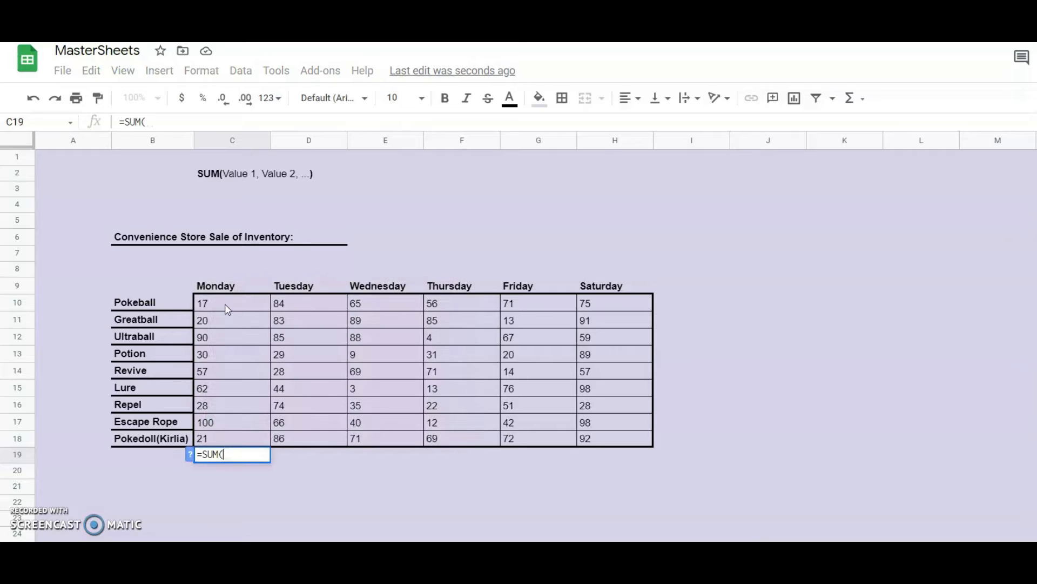
drag(225, 303, 244, 438)
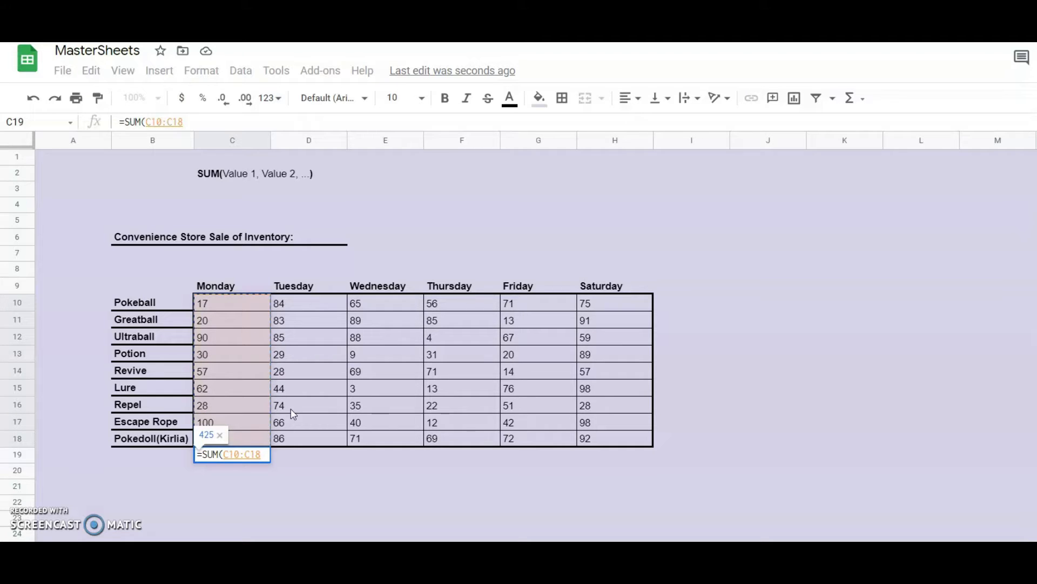
key(Return)
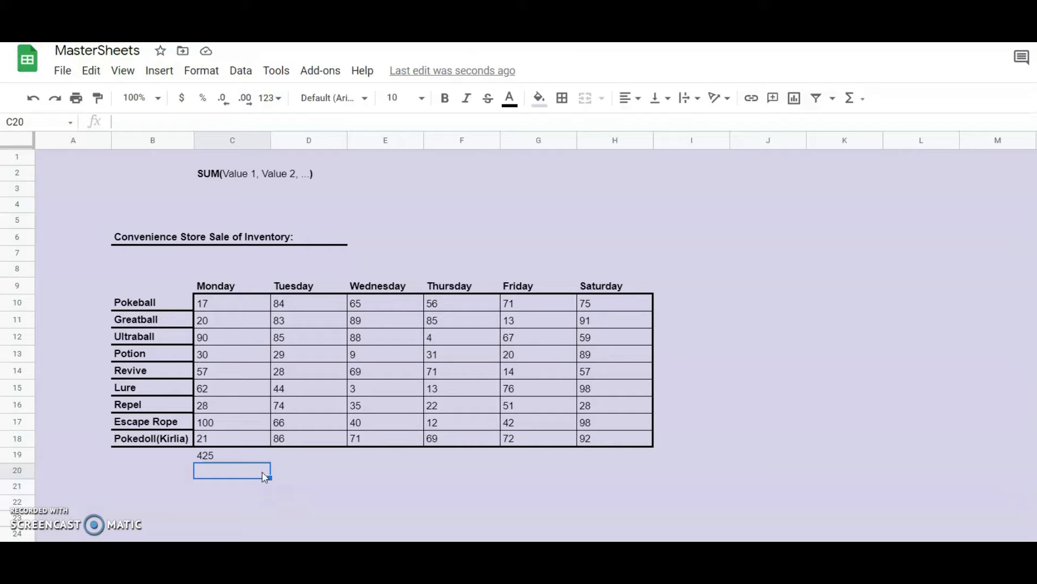
click(252, 459)
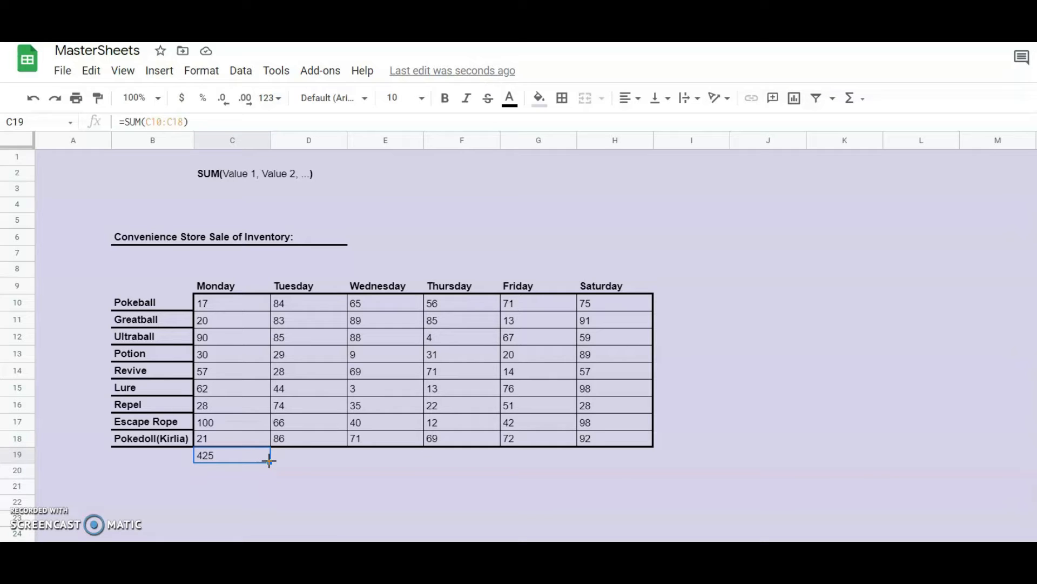
drag(269, 460, 610, 470)
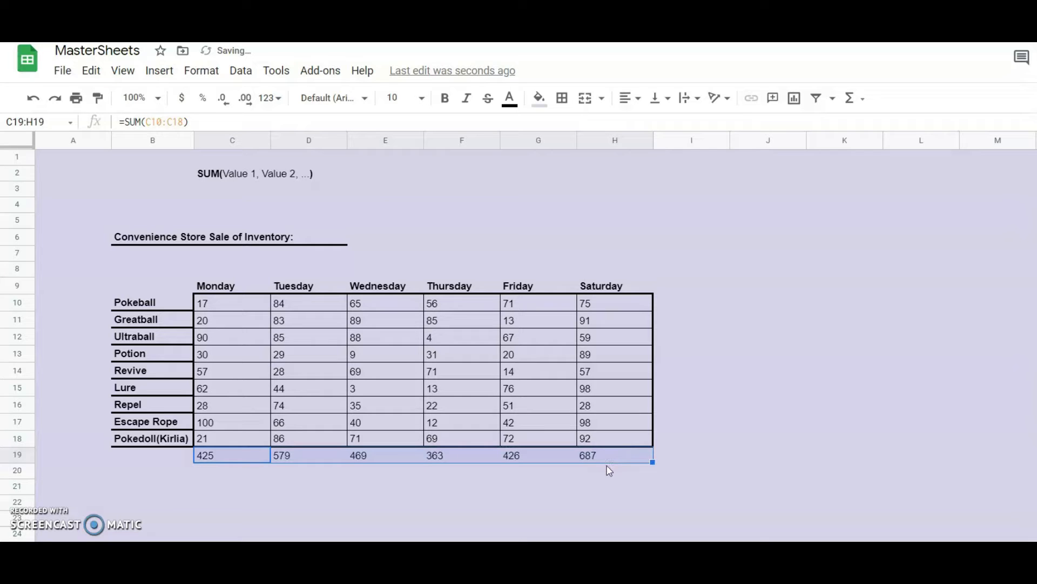
Check the total formulas in row 19 against the Monday, Tuesday and Wednesday sales ranges above them
click(267, 476)
click(238, 457)
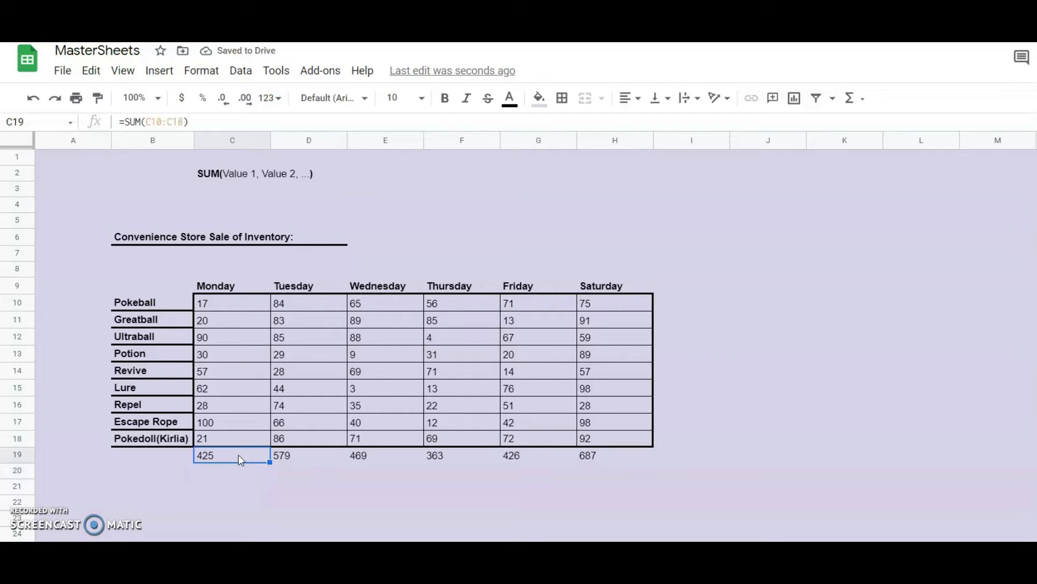
click(290, 457)
drag(290, 305, 300, 442)
click(298, 458)
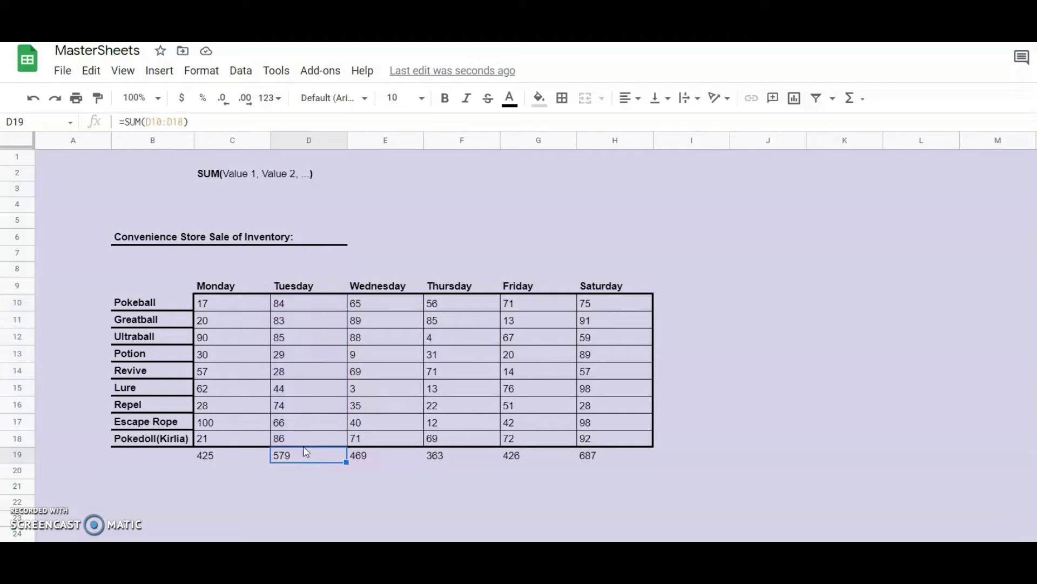
drag(359, 302, 388, 438)
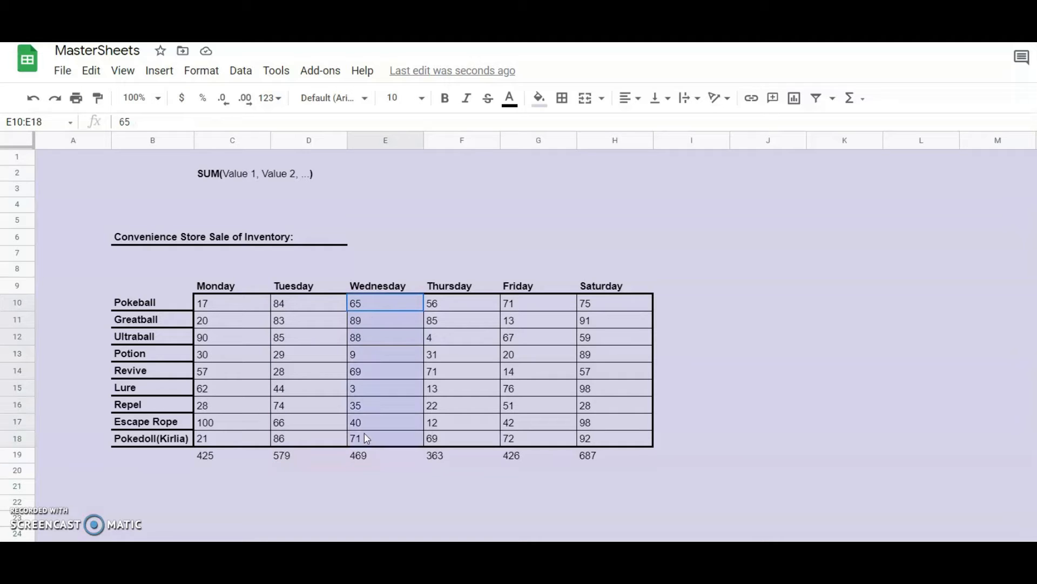
drag(206, 304, 221, 441)
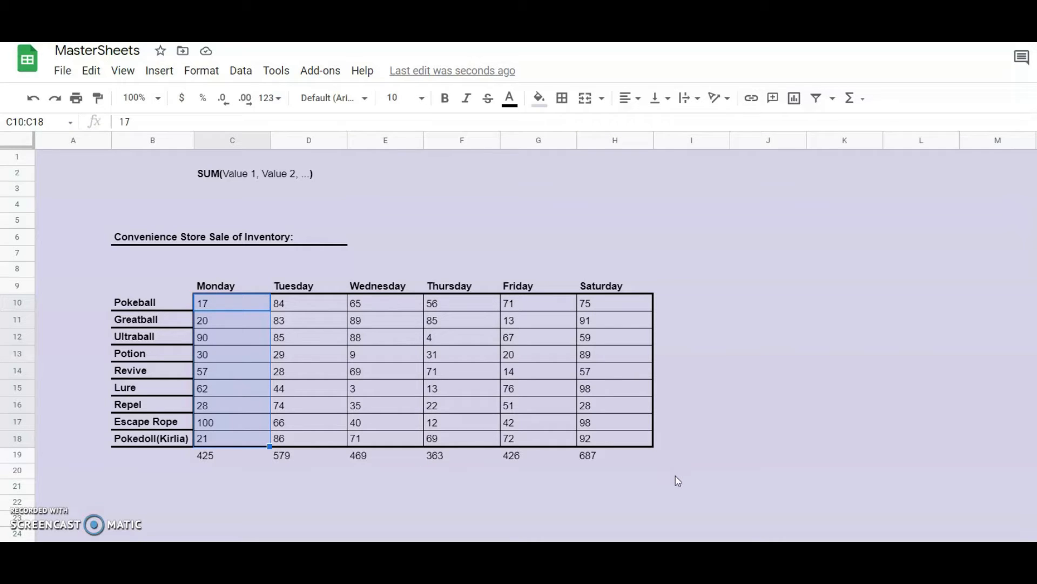
Total the Pokeball row in I10 with =SUM(C10:H10) and fill the formula down to I18 for the other items
click(675, 309)
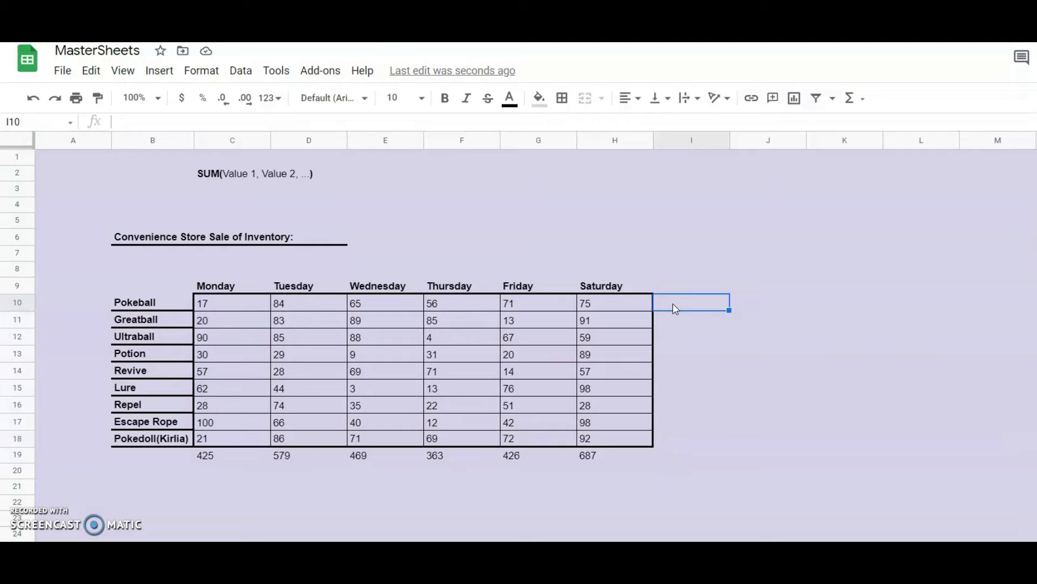
text(=SUM()
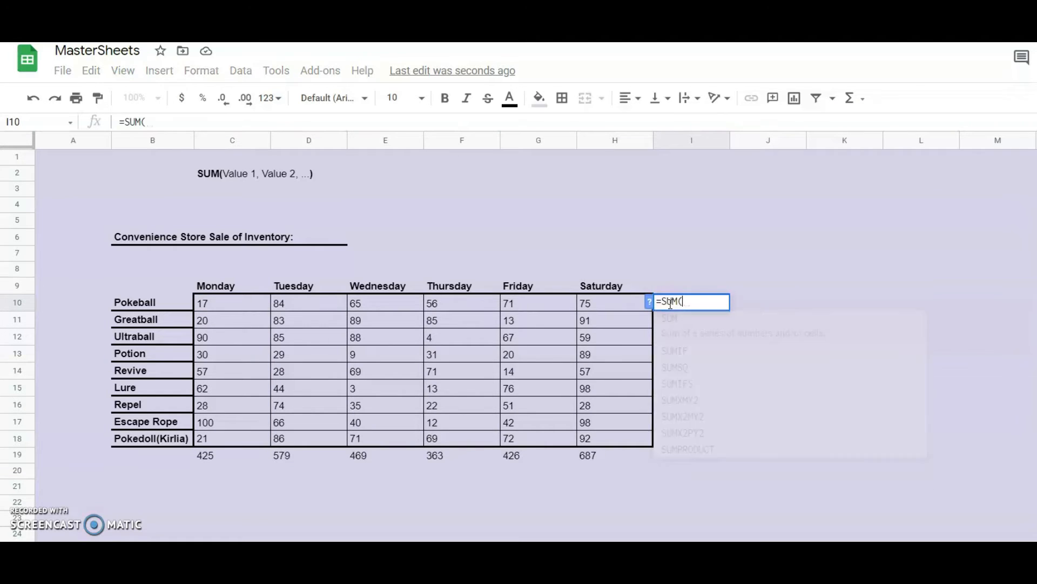
drag(238, 304, 609, 304)
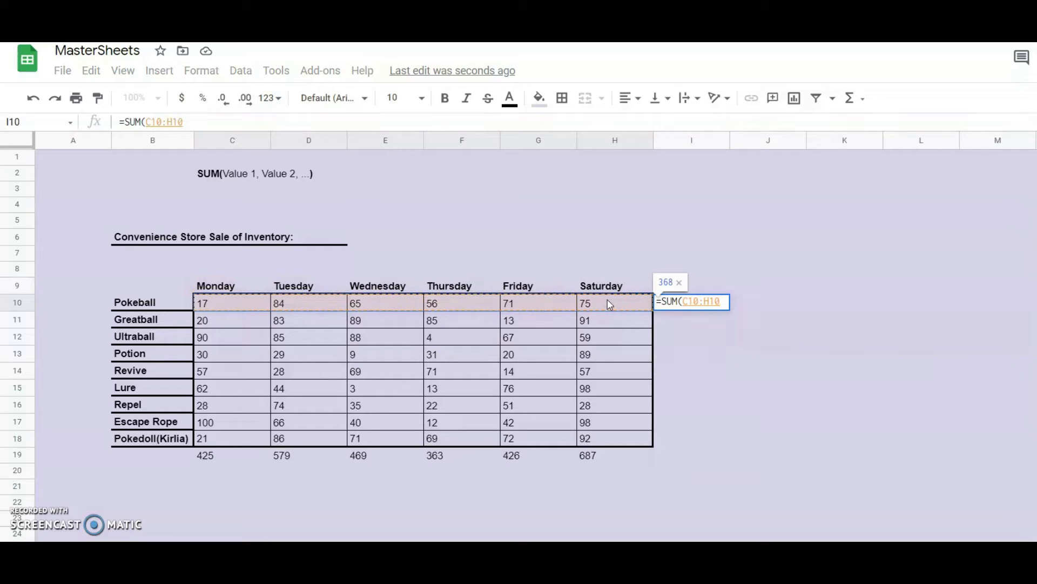
text())
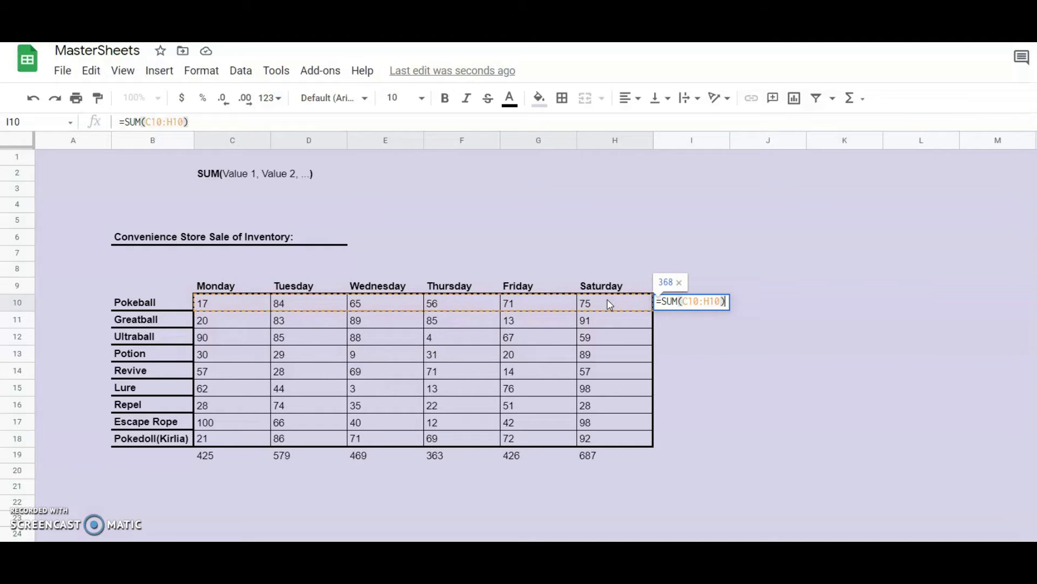
key(Return)
drag(610, 304, 206, 306)
click(671, 307)
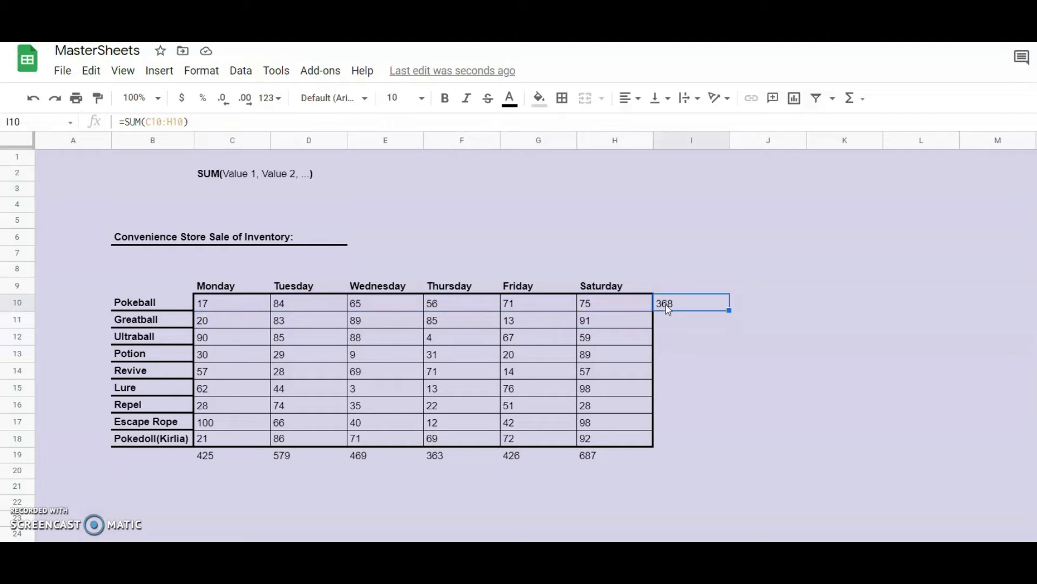
drag(729, 311, 720, 439)
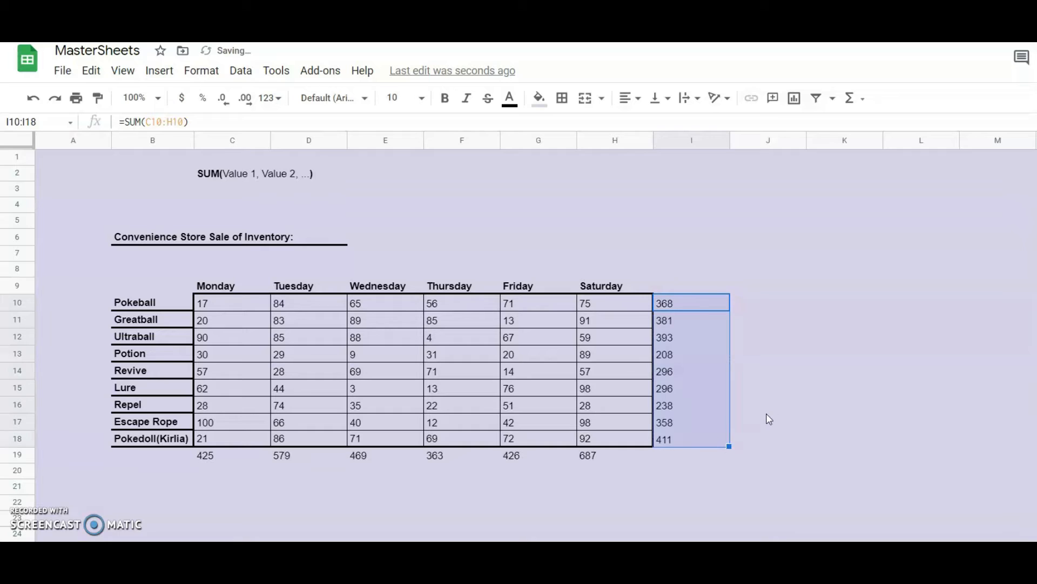
Make the range in I10 absolute as =SUM($C$10:$H$10) and fill that formula down to I18
click(702, 314)
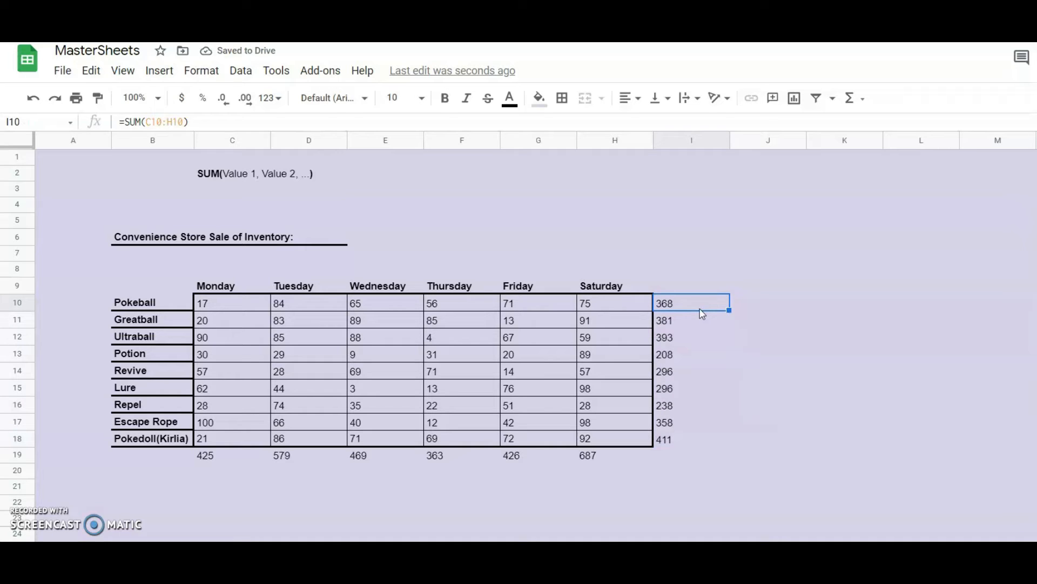
click(157, 122)
key(F4)
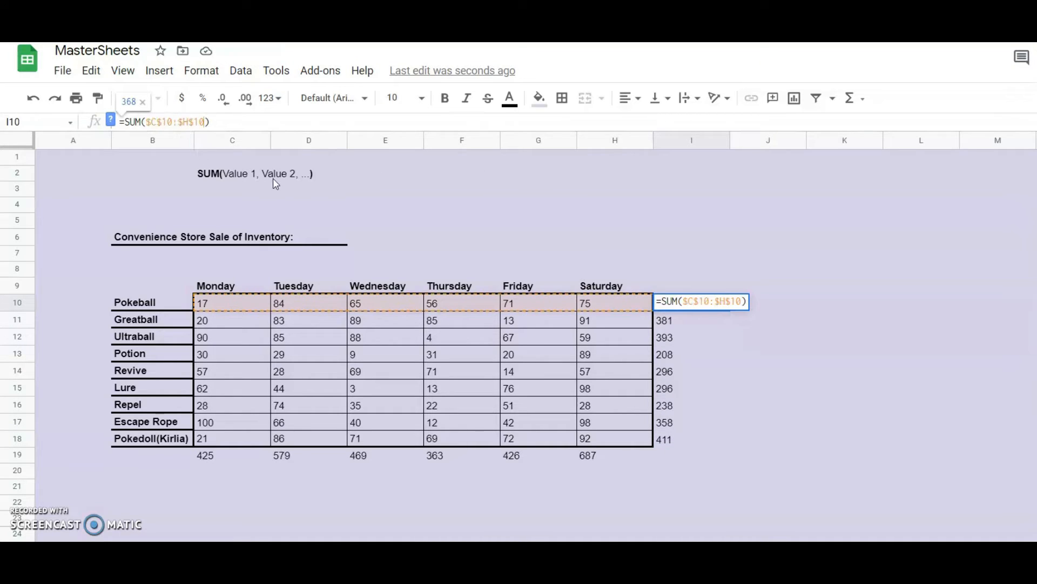
key(Return)
click(669, 312)
drag(729, 311, 721, 438)
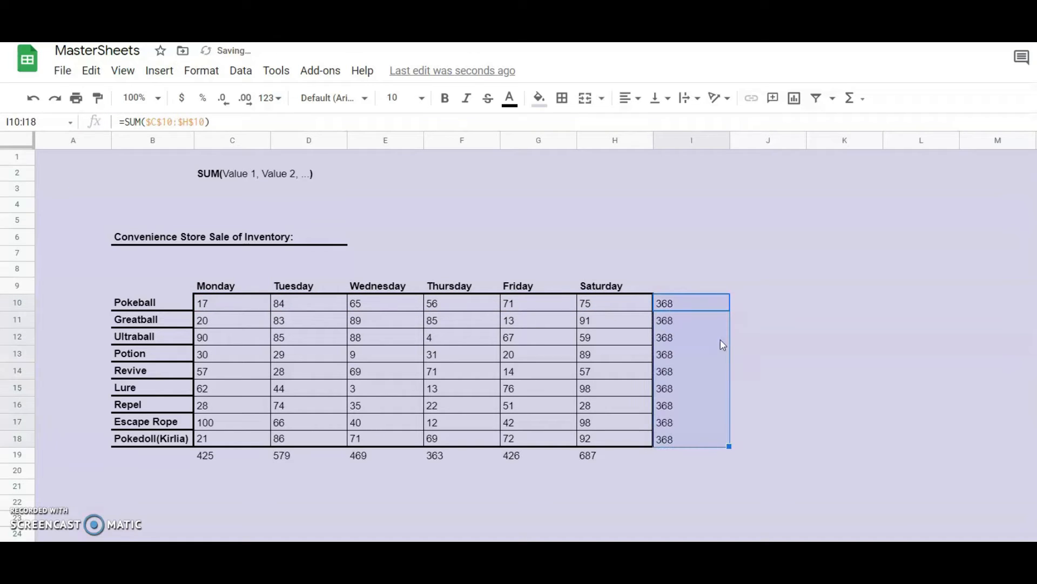
Inspect the copied formulas in column I and compare them with the Pokeball range C10:H10 they refer to
click(696, 354)
key(Down)
key(Down)
key(Down)
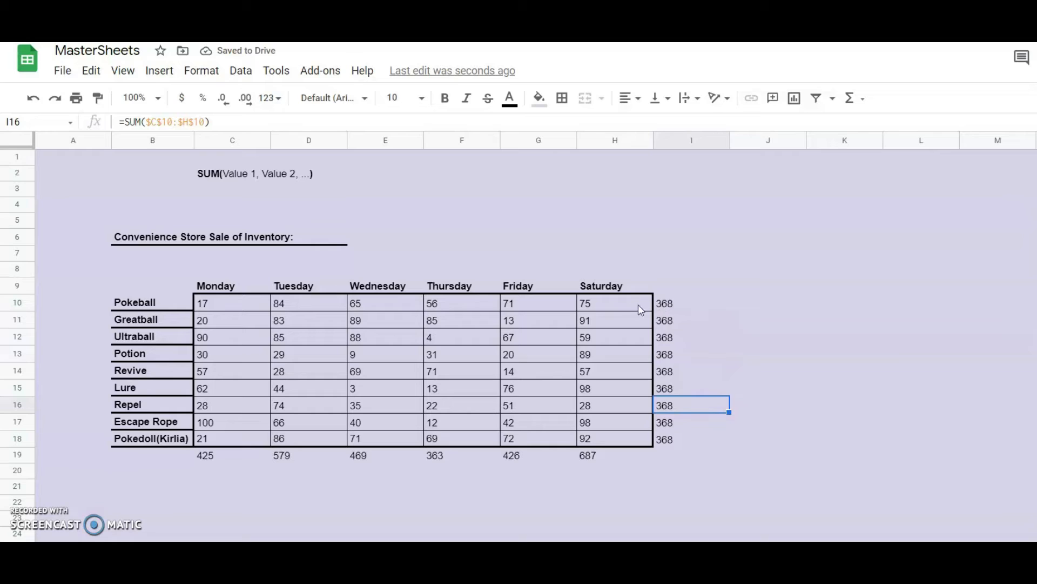
click(668, 304)
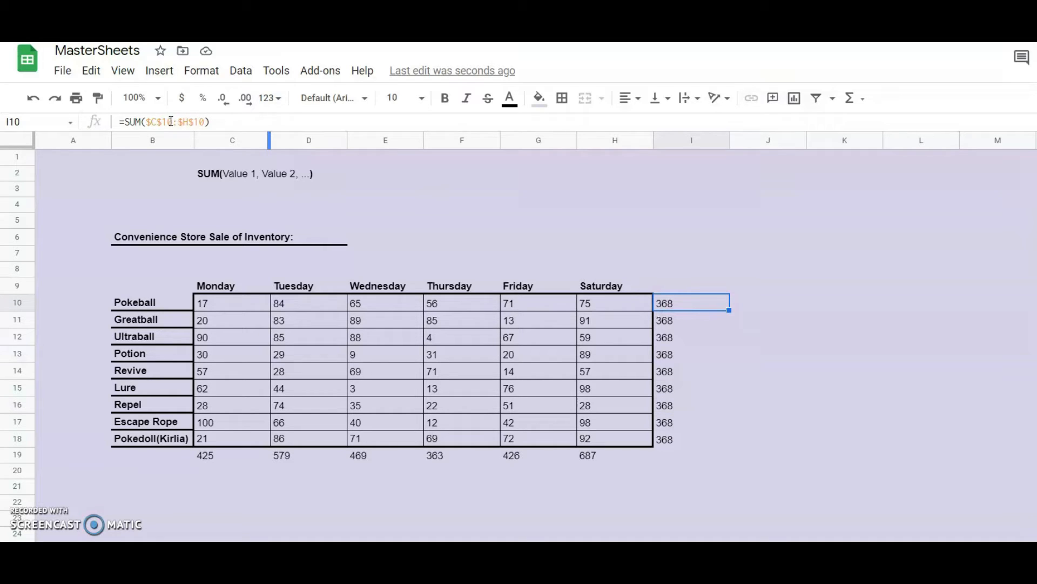
drag(616, 306, 204, 304)
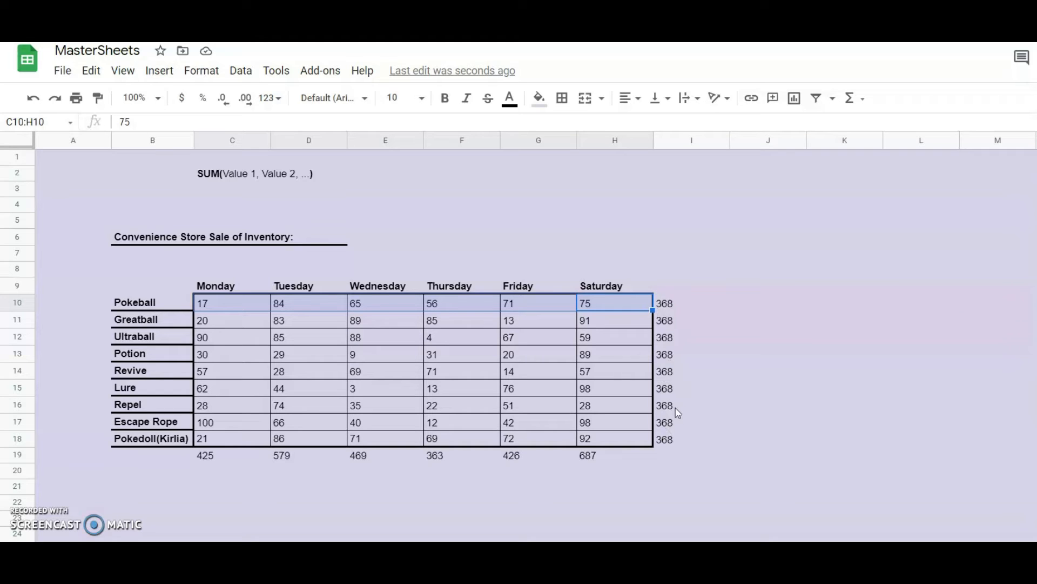
click(686, 304)
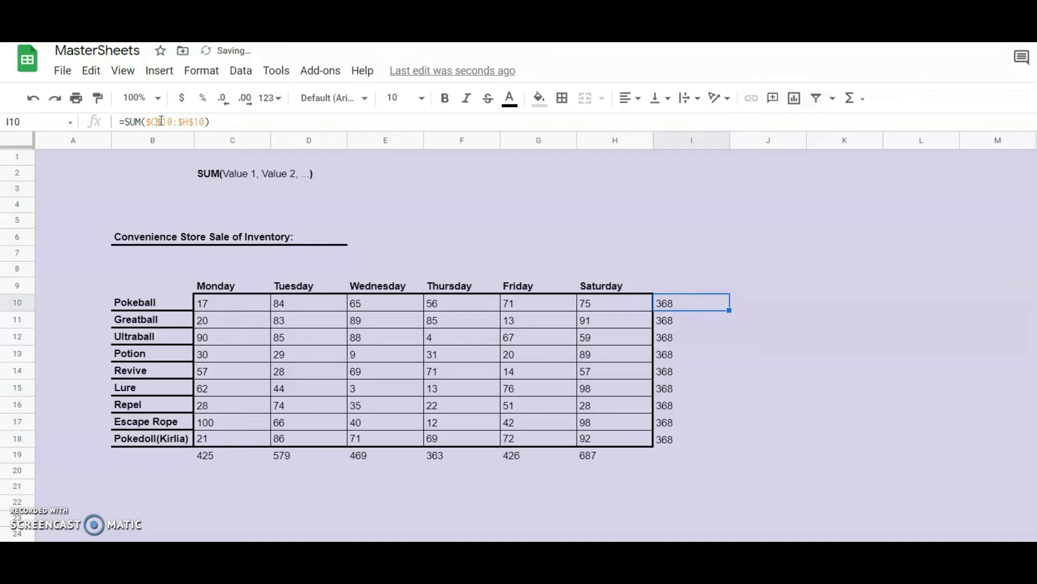
Return the formula in I10 to relative references as =SUM(C10:H10) and refill it down to I18
double_click(703, 300)
key(F4)
key(F4)
key(F4)
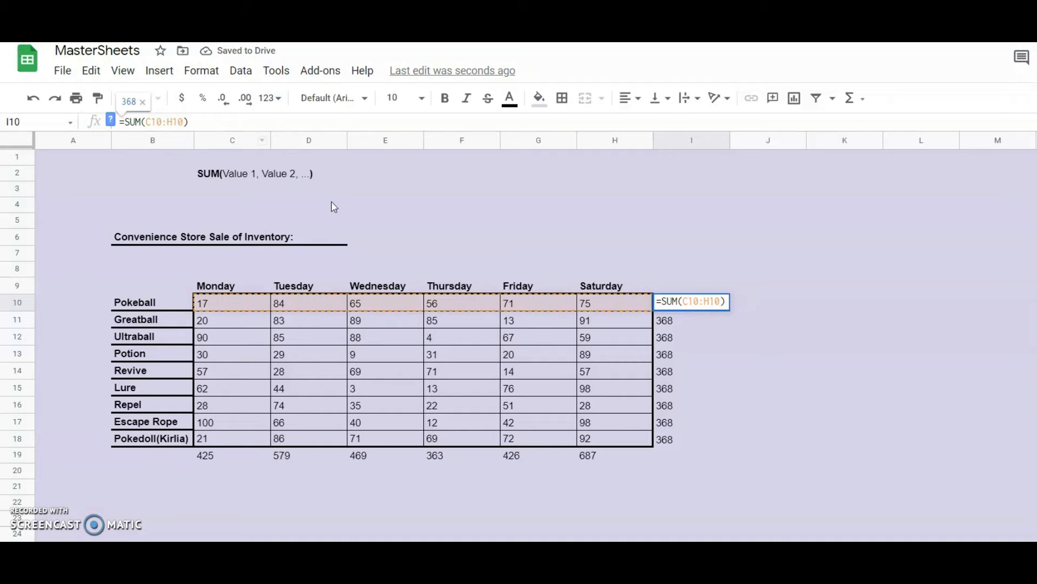
key(Return)
click(673, 307)
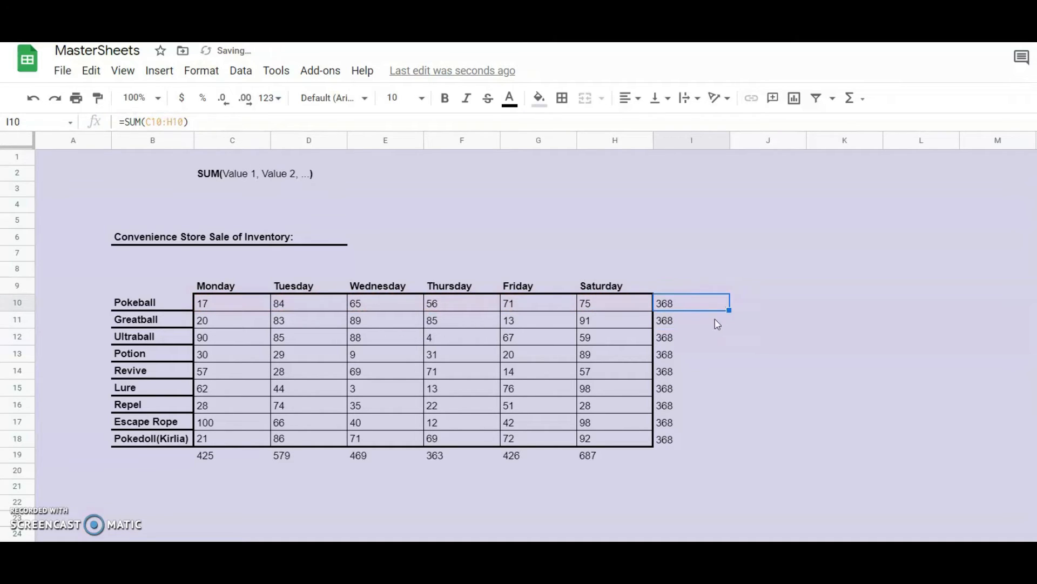
drag(731, 312, 724, 439)
click(820, 409)
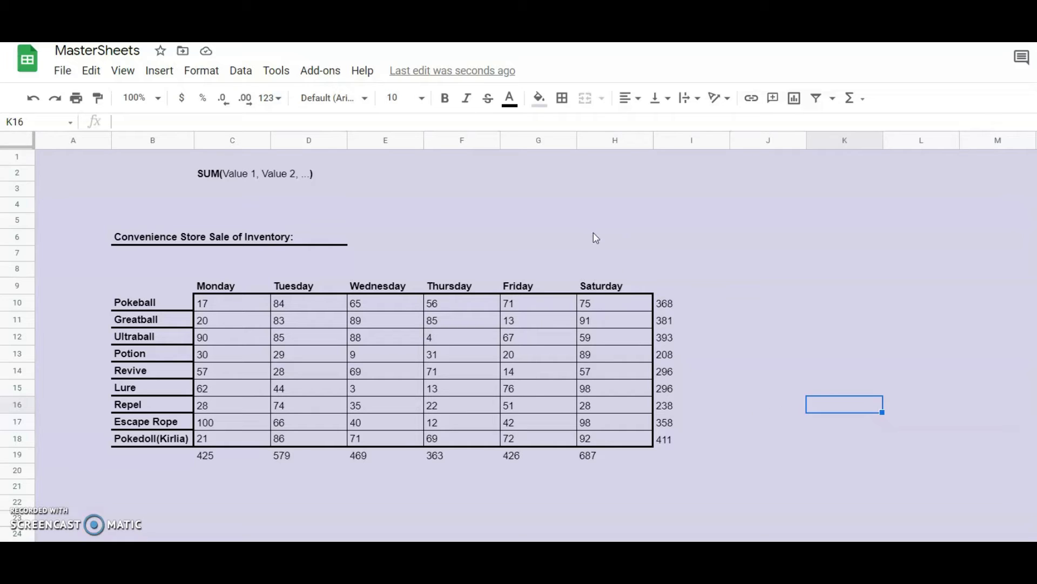
Add a grand total of the item totals in I8 with =SUM(I10:I18)
click(668, 274)
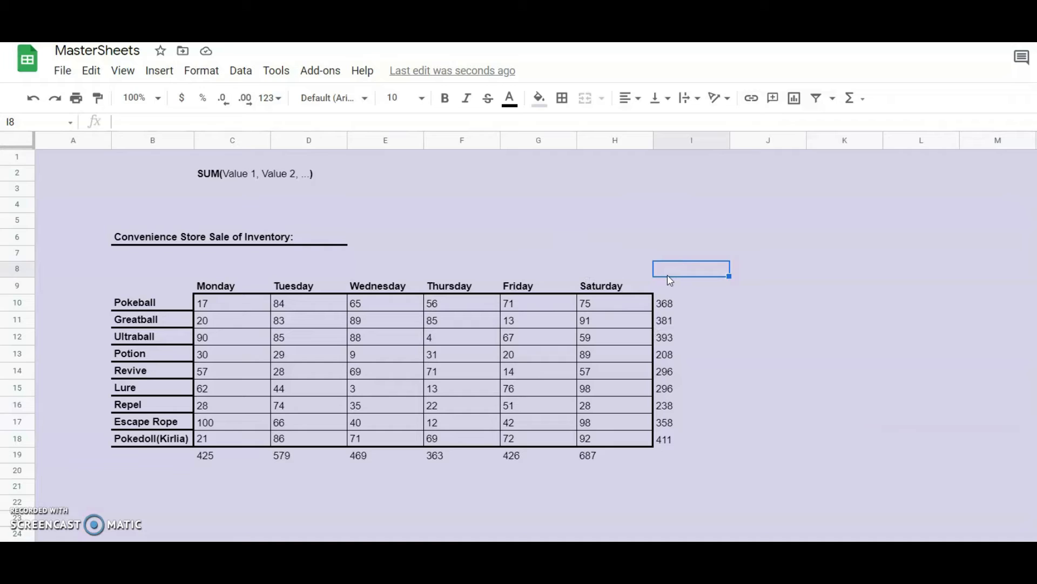
text(=SUM()
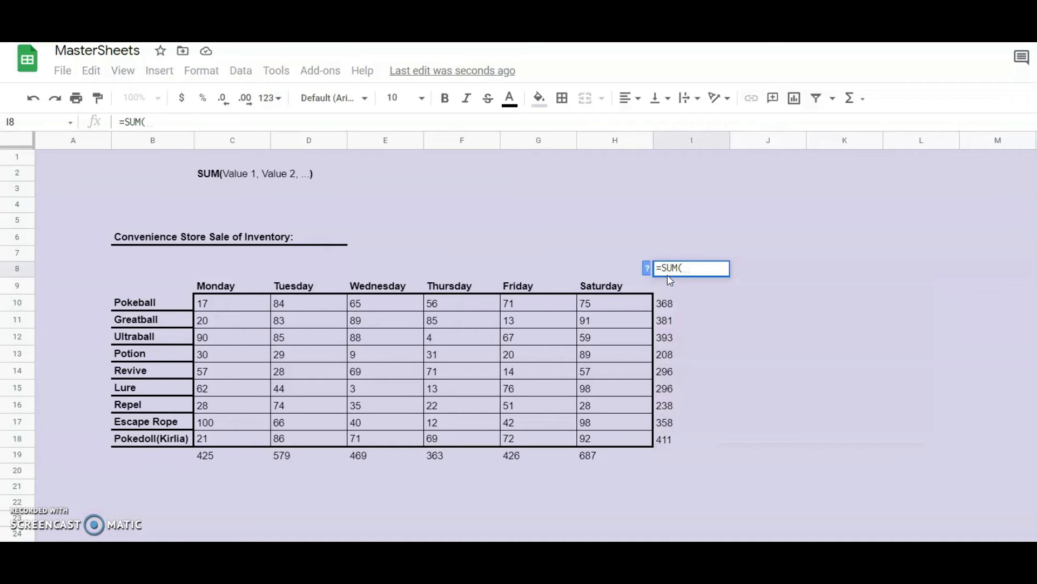
drag(672, 302, 675, 446)
text())
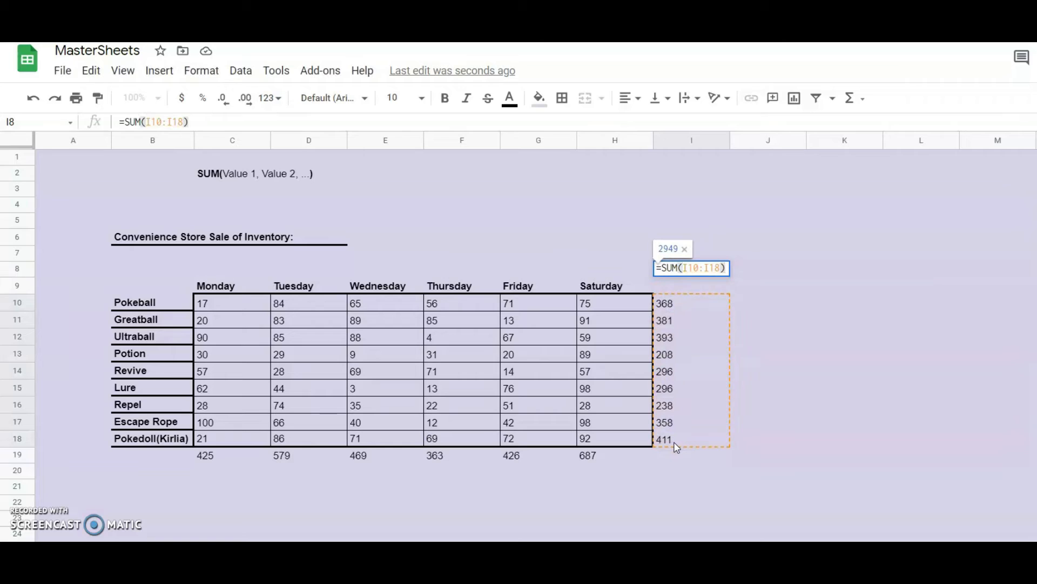
key(Return)
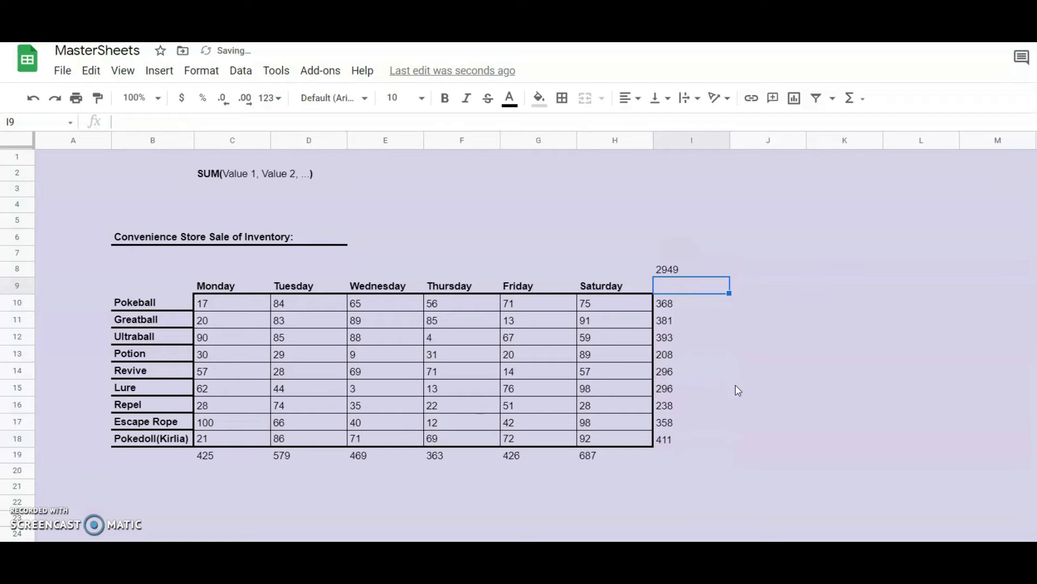
Total the whole sales table in E4 with the two-dimensional range formula =SUM(C10:H18)
drag(215, 305, 615, 442)
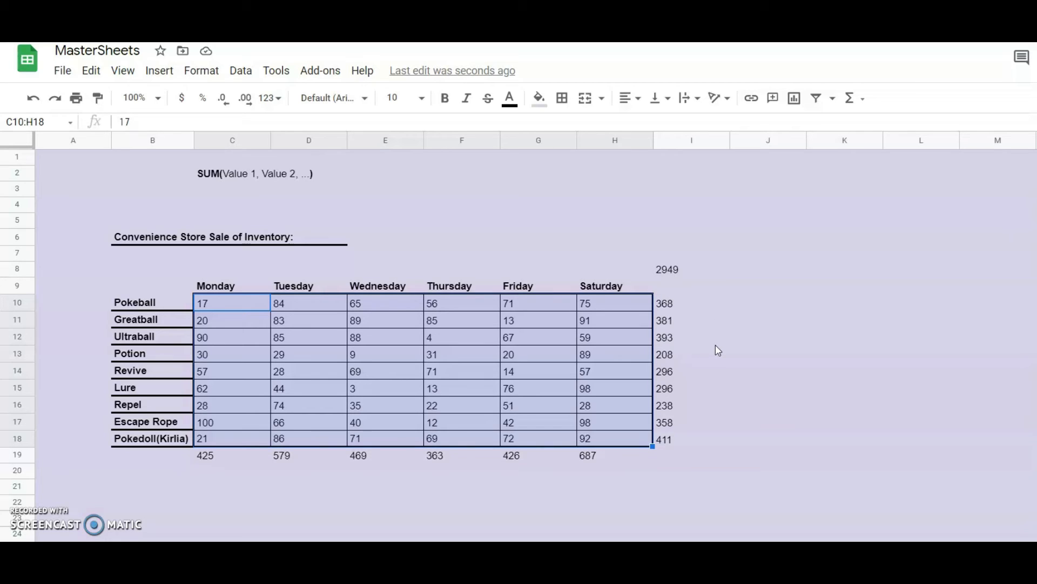
click(416, 209)
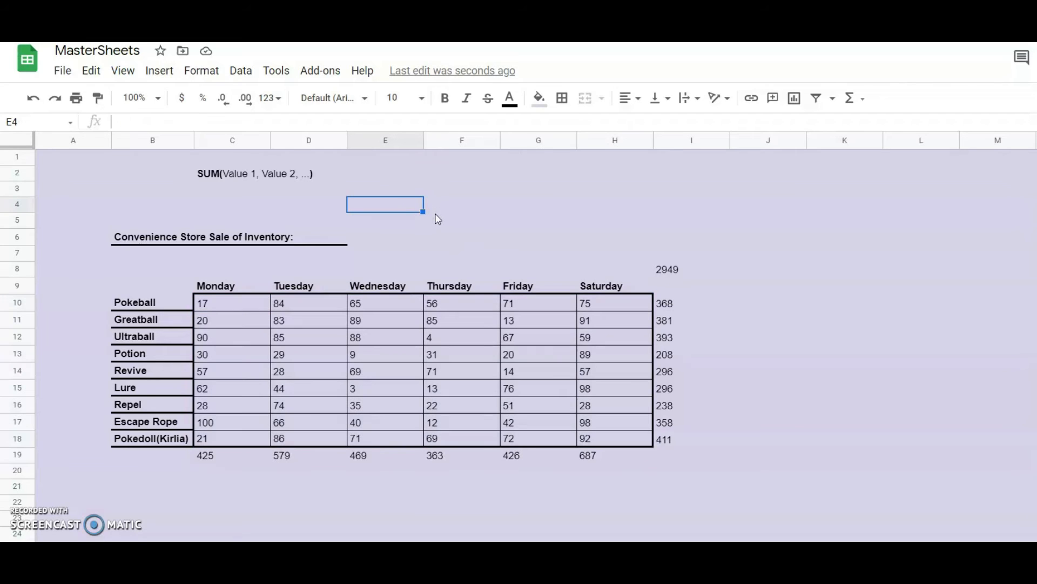
text(=SUM()
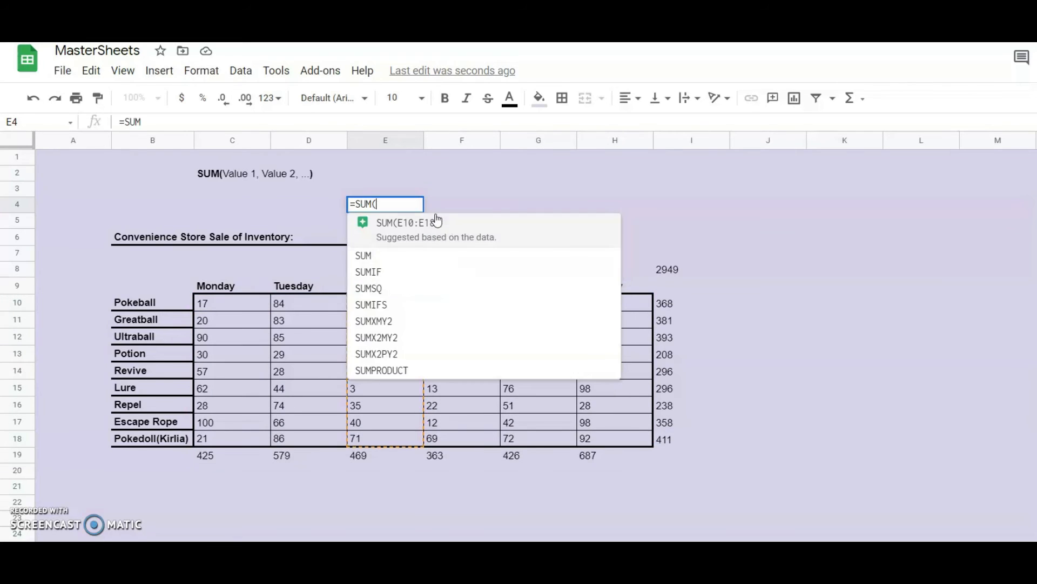
drag(248, 305, 249, 438)
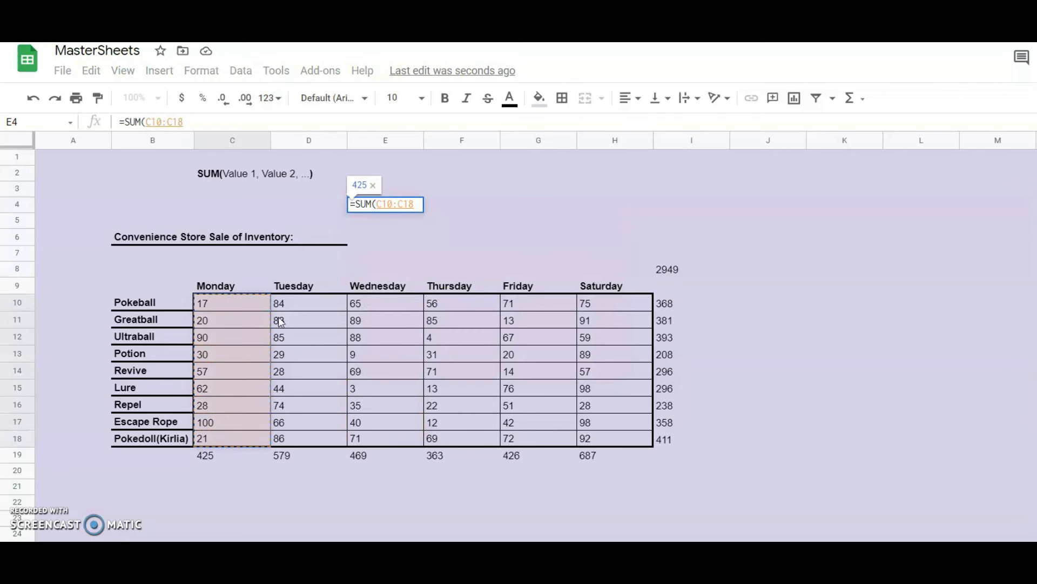
click(254, 307)
drag(267, 312, 601, 305)
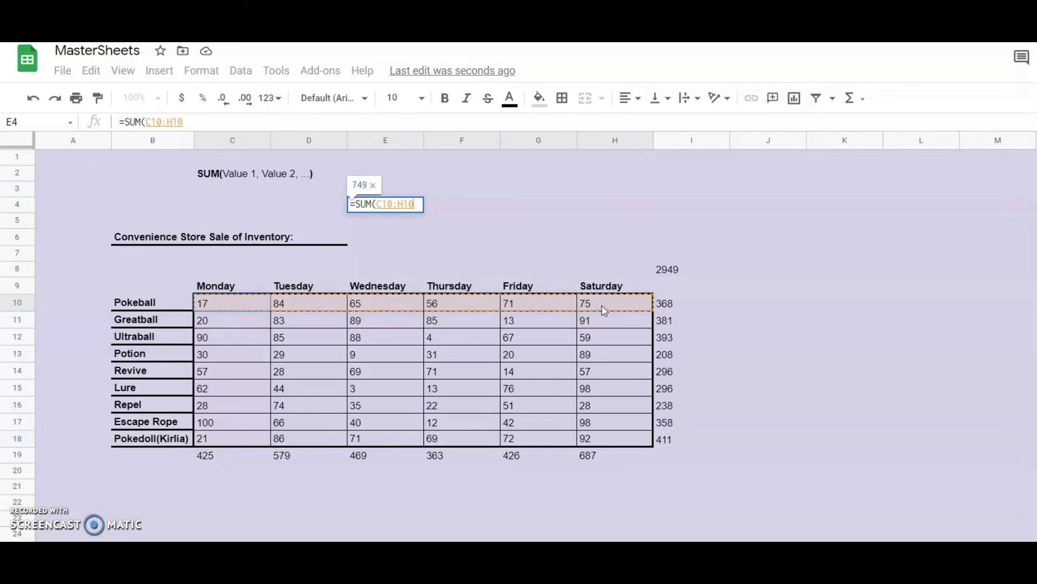
drag(234, 303, 604, 439)
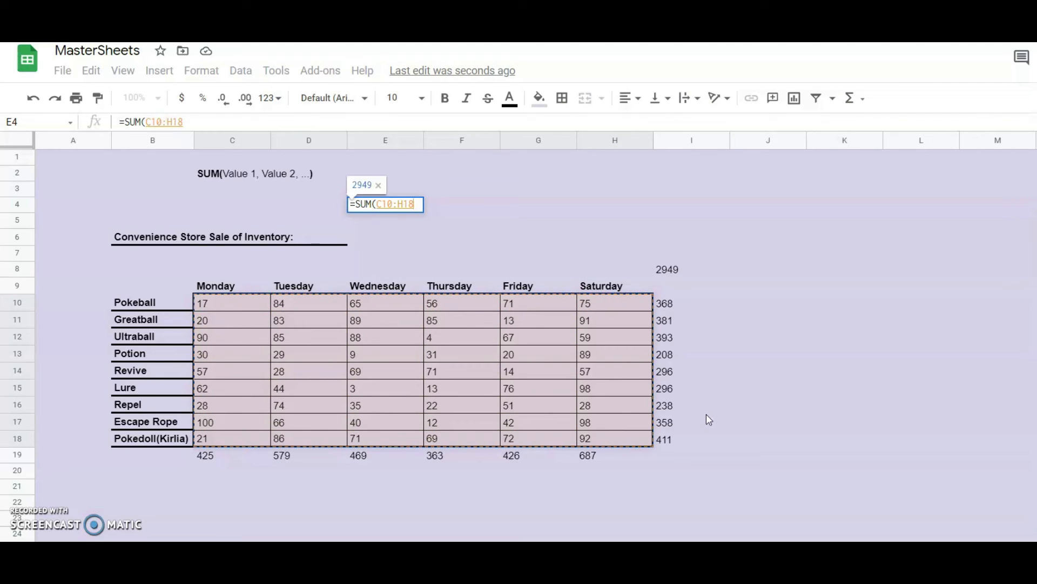
text())
key(Return)
Start a SUM formula in E5 that lists the Pokeball sales individually as C10,D10,E10,F10,G10,H10
text(=SUM()
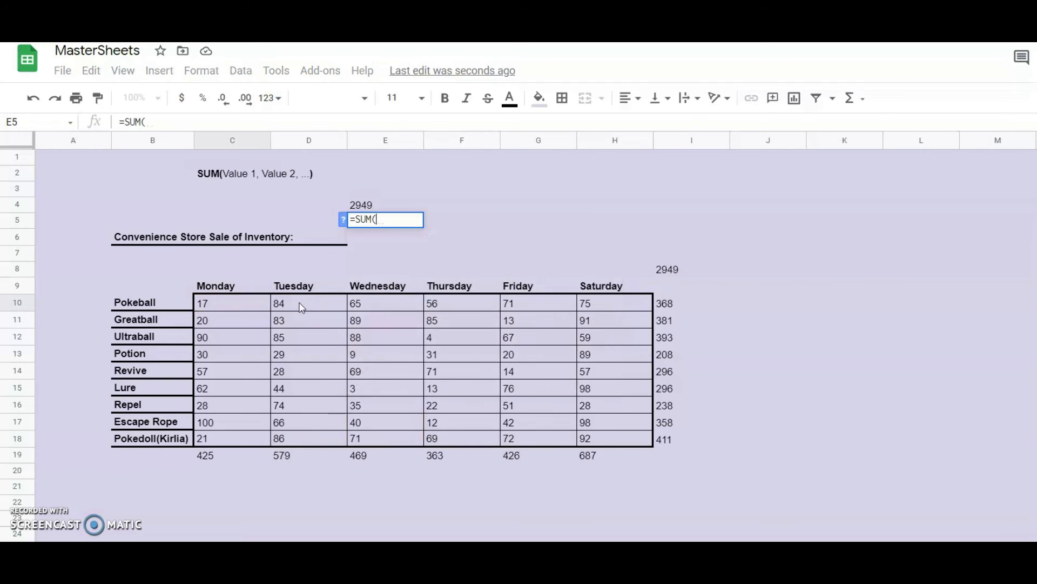
click(229, 308)
text(,)
click(297, 309)
text(,)
click(381, 309)
text(,)
click(457, 309)
text(,)
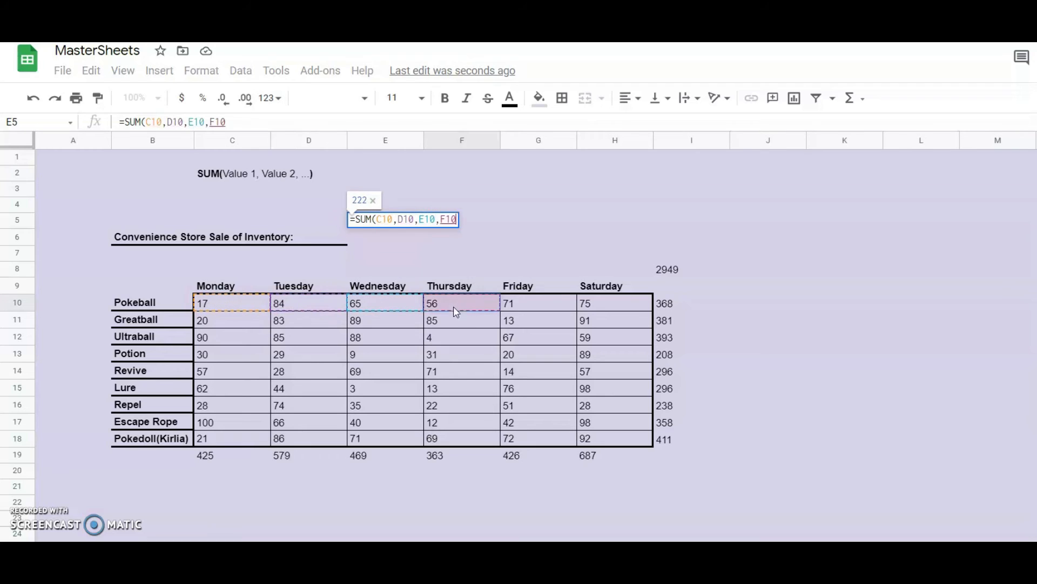
click(535, 308)
text(,)
click(621, 308)
text(,)
Add the Greatball sales cells to the E5 formula one by one, from H11 back to C11
click(616, 326)
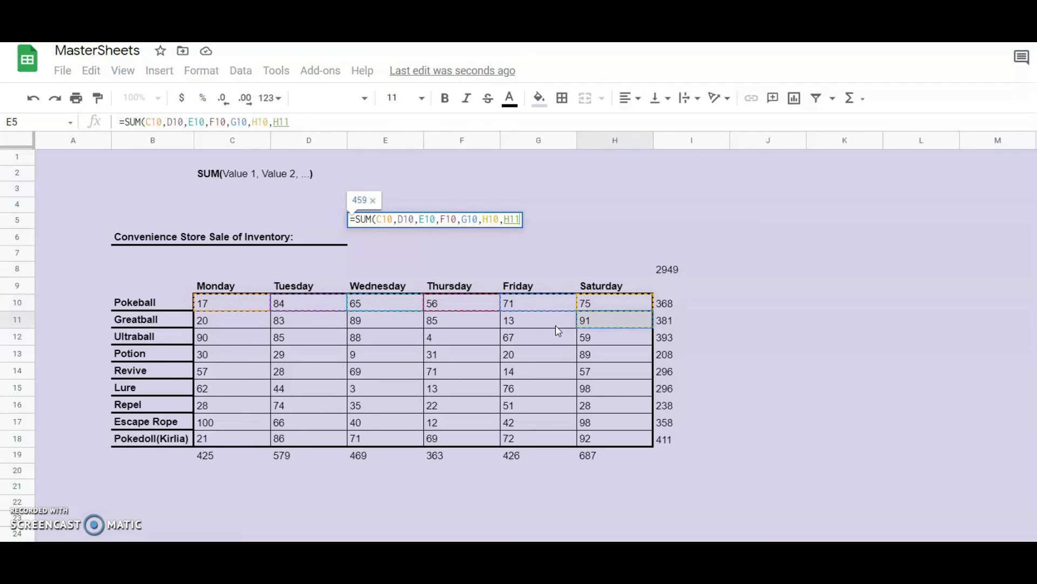
text(,)
click(543, 322)
text(,)
click(464, 322)
text(,)
click(403, 320)
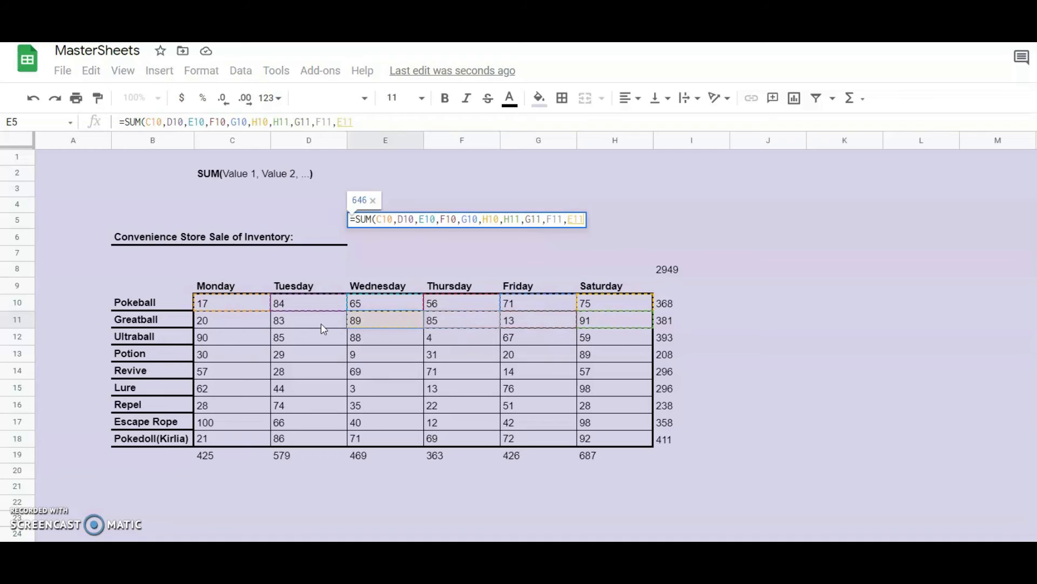
text(,)
click(321, 323)
text(,)
click(215, 323)
text(,)
Append the Ultraball sales cells C12 through H12 as separate arguments of the E5 formula
click(269, 340)
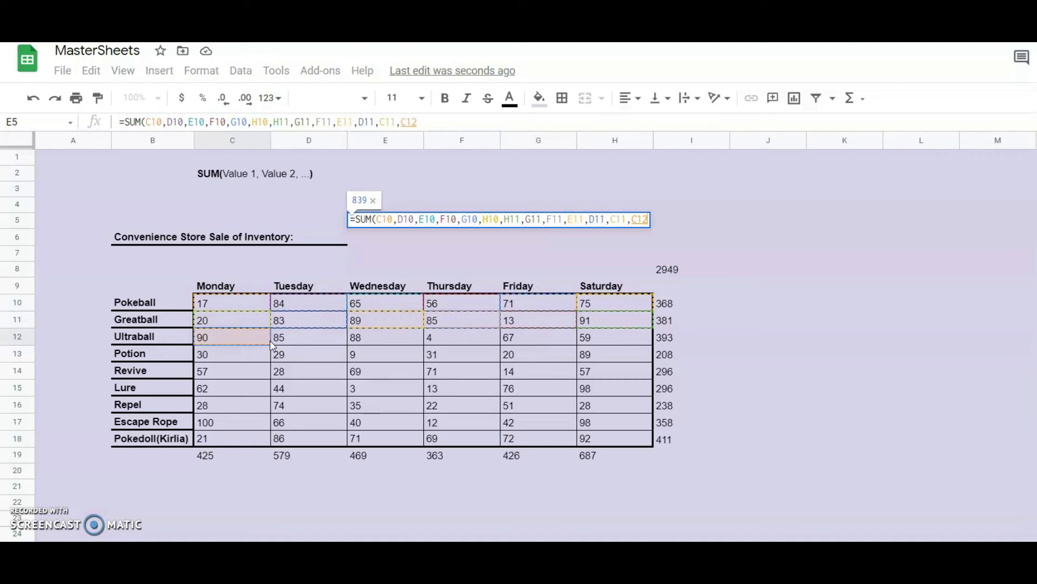
text(,)
click(299, 342)
text(,)
click(381, 348)
text(,)
click(449, 343)
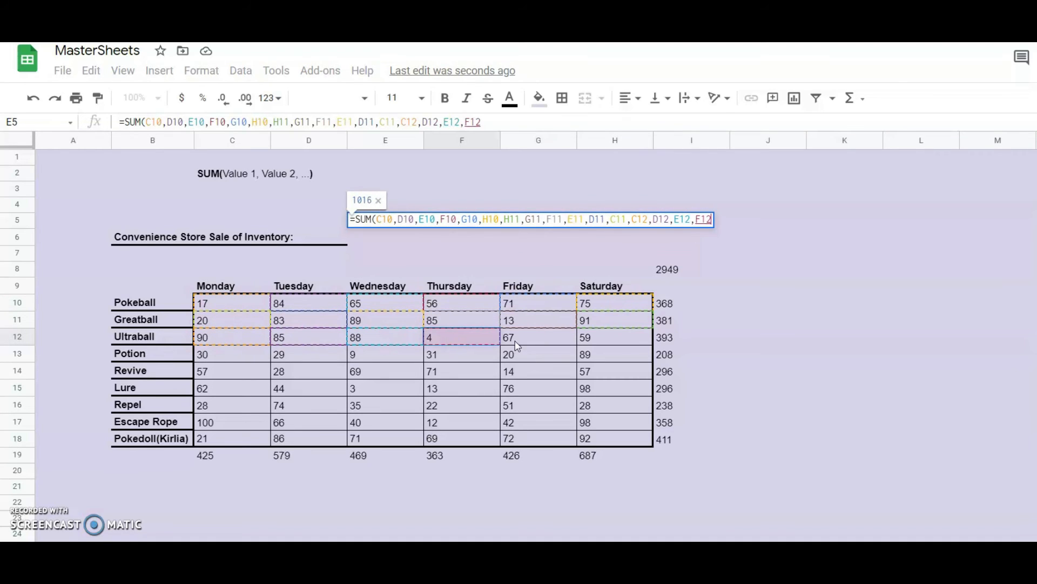
text(,)
click(518, 339)
text(,)
click(607, 335)
text(,)
Append the Potion sales cells to the E5 formula individually, from H13 back to C13
click(602, 356)
text(,)
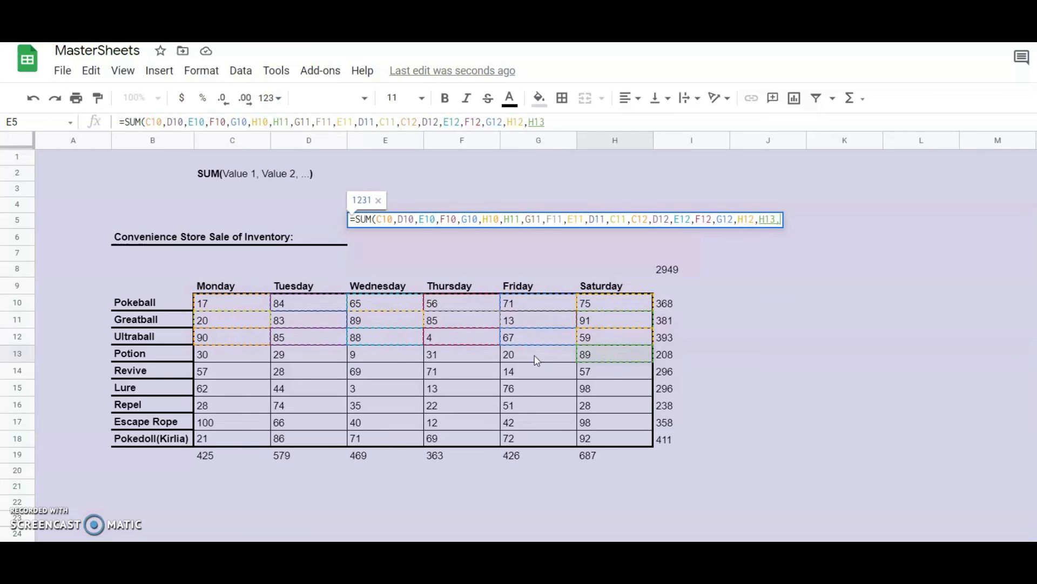
click(537, 356)
text(,)
click(456, 357)
text(,)
click(400, 354)
text(,)
click(276, 359)
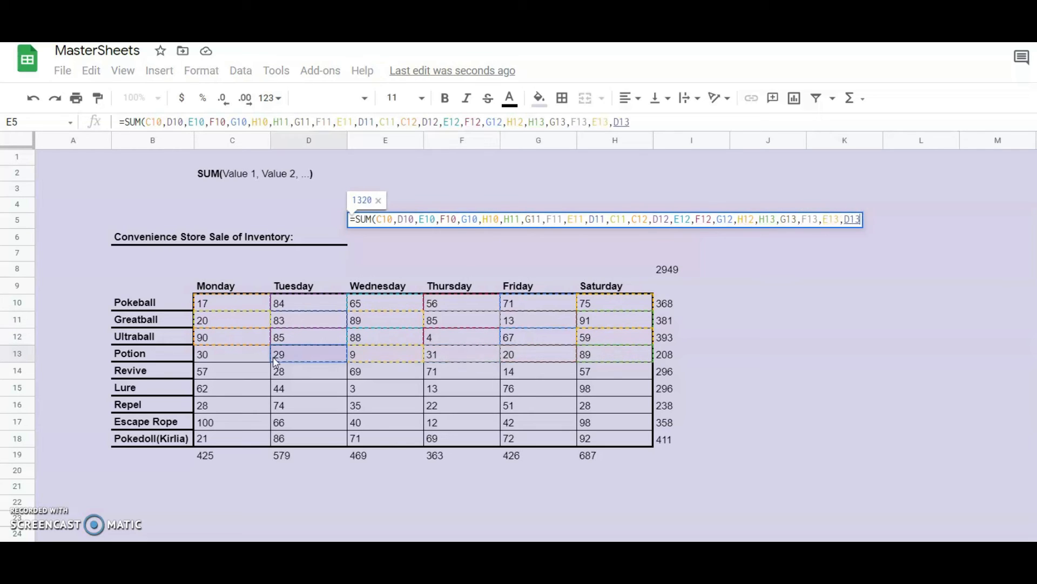
text(,)
click(243, 361)
text(,)
Append the Revive sales cells C14, D14, E14, F14 and G14 as separate arguments of the E5 formula
click(244, 378)
text(,)
click(307, 371)
text(,)
click(372, 377)
text(,)
click(457, 372)
text(,)
click(543, 374)
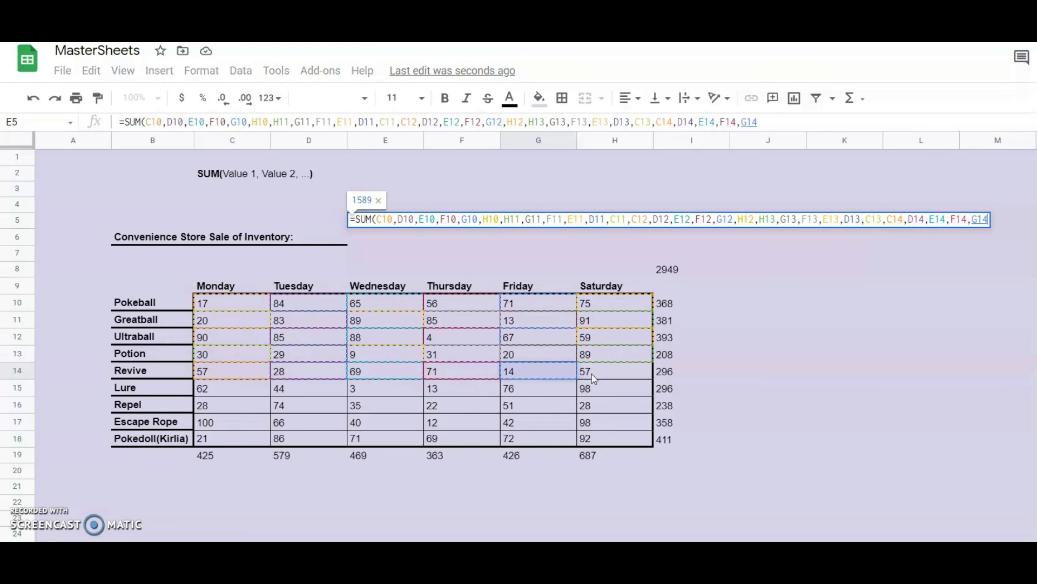
text(,)
Append the Lure sales to the E5 formula as H15, D15:F15, C15, D15, E15 and F15
click(592, 374)
click(604, 393)
text(,,)
drag(462, 389, 309, 389)
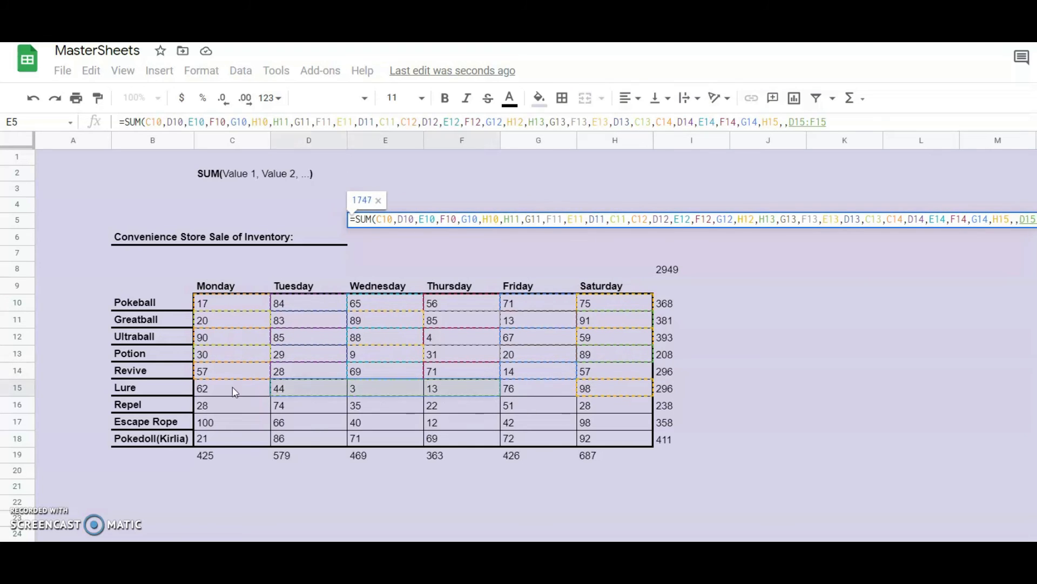
text(,)
click(234, 390)
text(,)
click(310, 390)
text(,)
click(383, 391)
text(,)
click(443, 393)
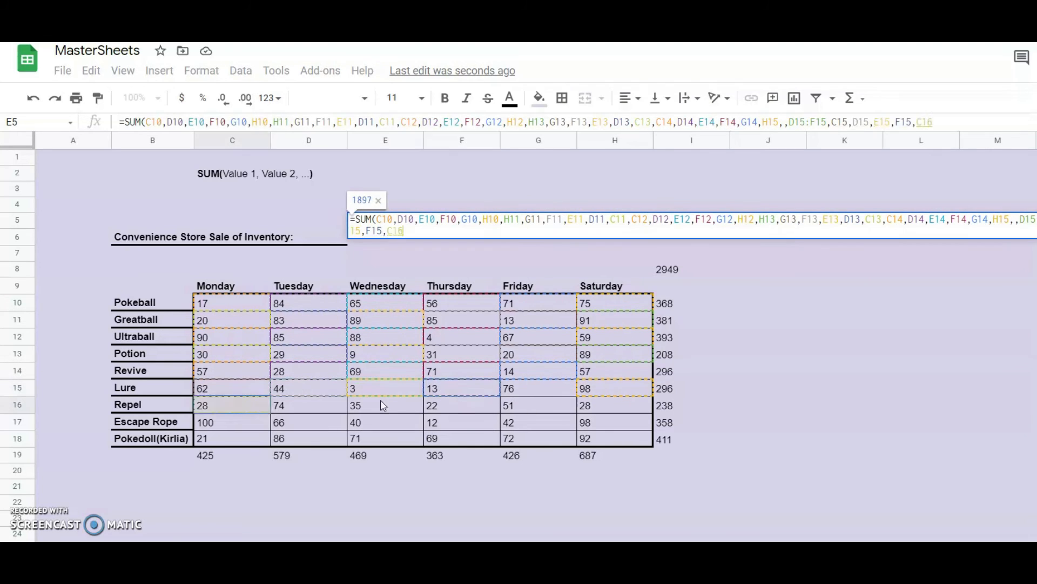
Append the Repel sales cells C16 through H16 and the Lure cell G15 to the E5 formula
click(535, 392)
text(,)
click(599, 408)
text(,H16,)
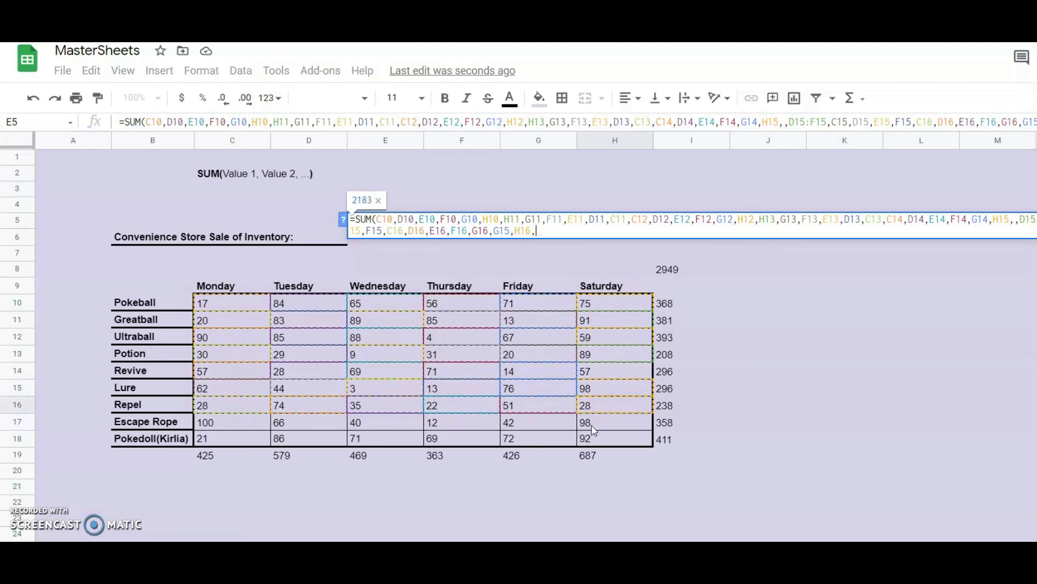
Append the Escape Rope sales cells to the E5 formula one by one, from H17 back to C17
click(594, 427)
text(,)
click(528, 426)
click(459, 425)
text(,)
click(389, 424)
text(,)
click(302, 423)
text(,)
click(246, 422)
text(,)
Append the Pokedoll(Kirlia) sales cells C18 through H18 individually and complete the SUM formula in E5
click(235, 439)
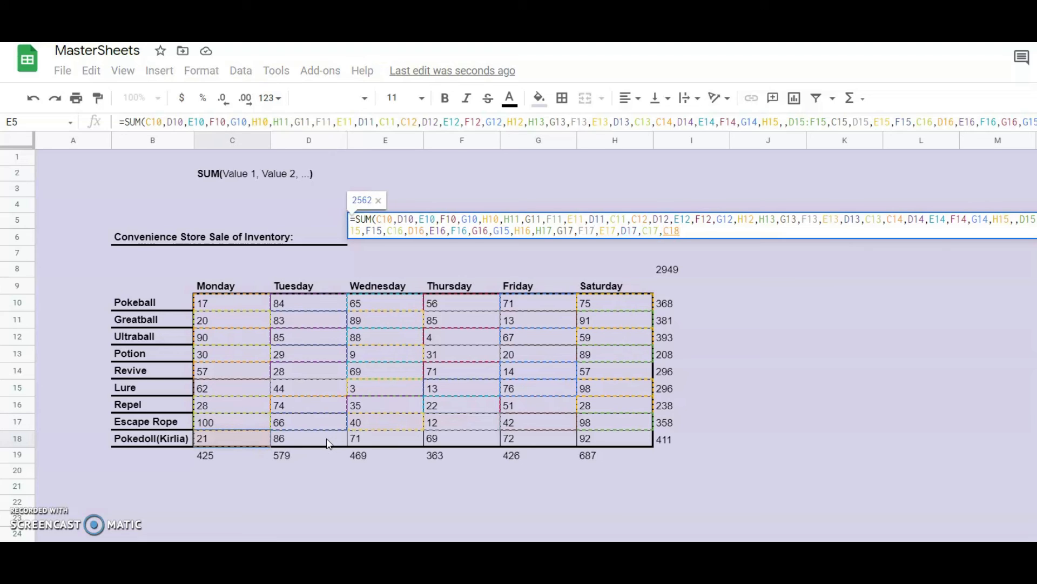
text(,)
click(328, 442)
text(,)
click(404, 441)
text(,)
click(475, 441)
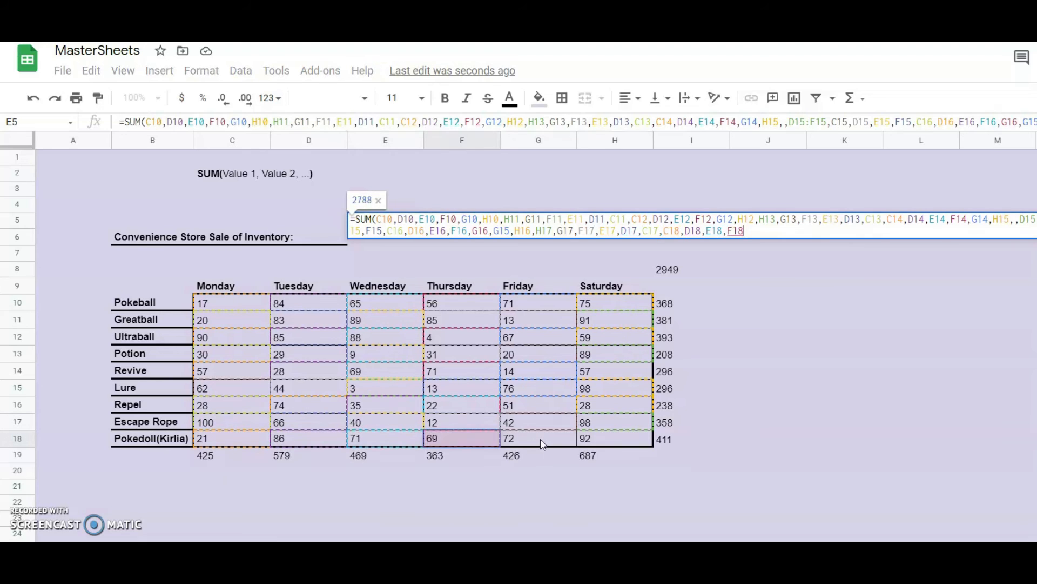
text(,)
click(540, 443)
text(,G18,)
click(643, 444)
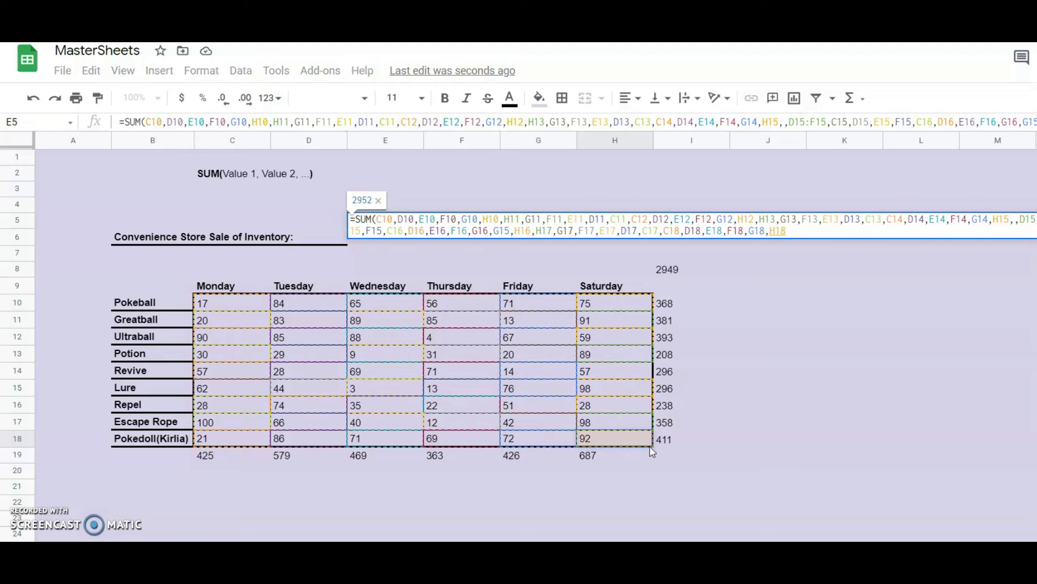
text())
key(Return)
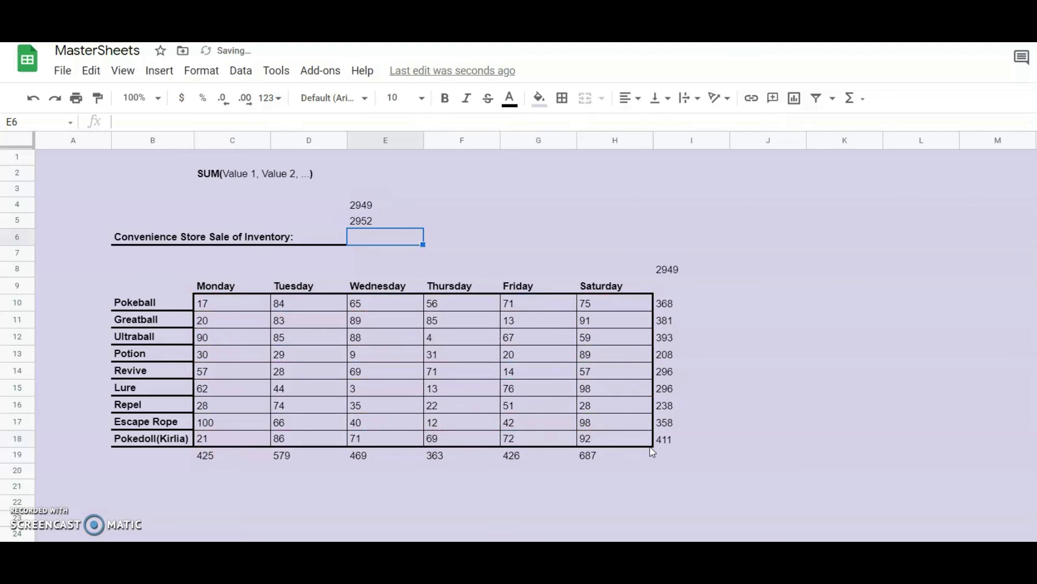
Review the cell-by-cell SUM formula in E5 and delete it from the cell
click(408, 226)
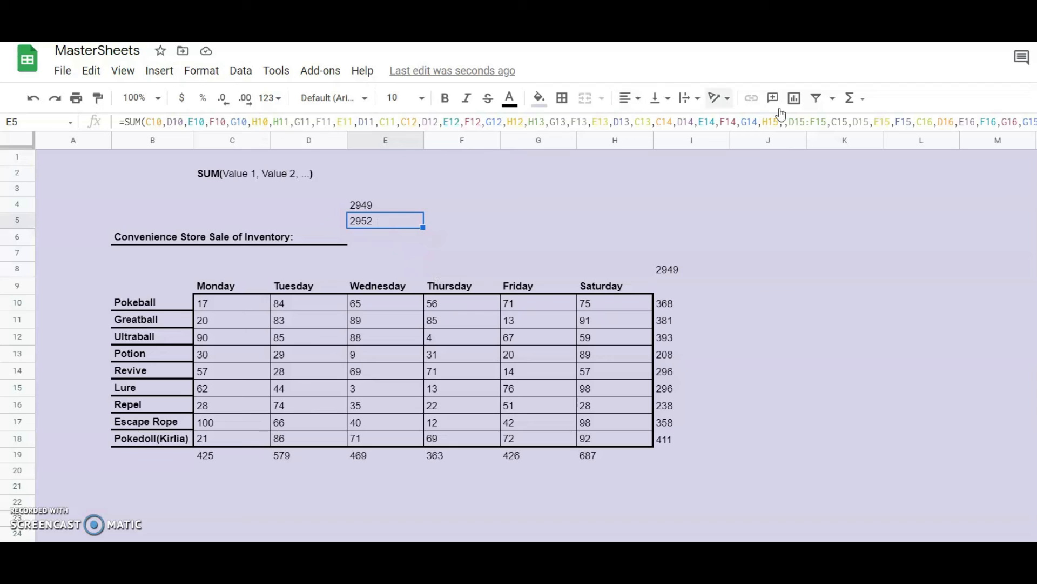
click(409, 256)
click(373, 224)
key(Delete)
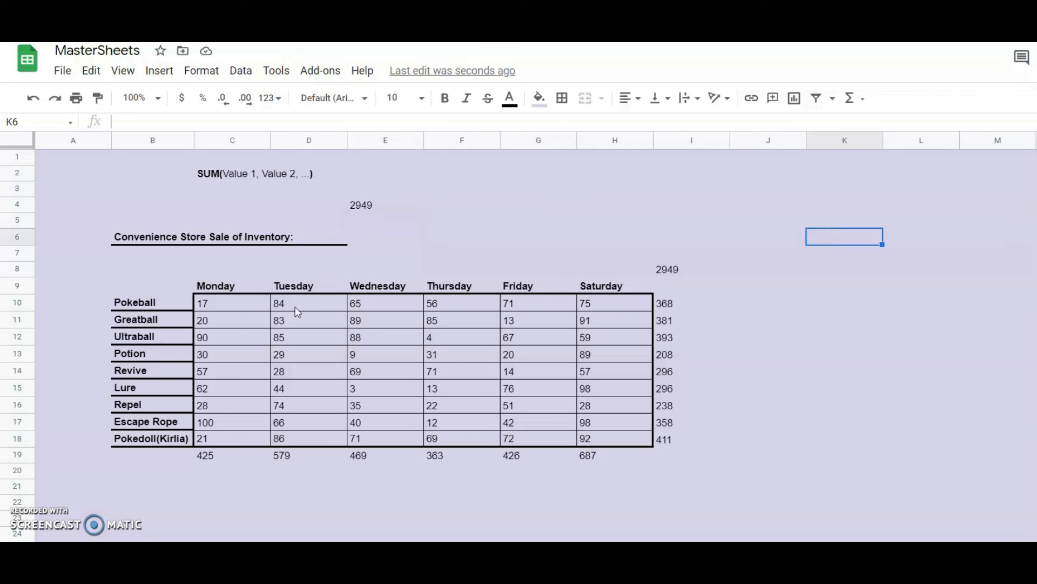
Set the Tuesday Pokeball sales in D10 to the negative value -84
click(299, 310)
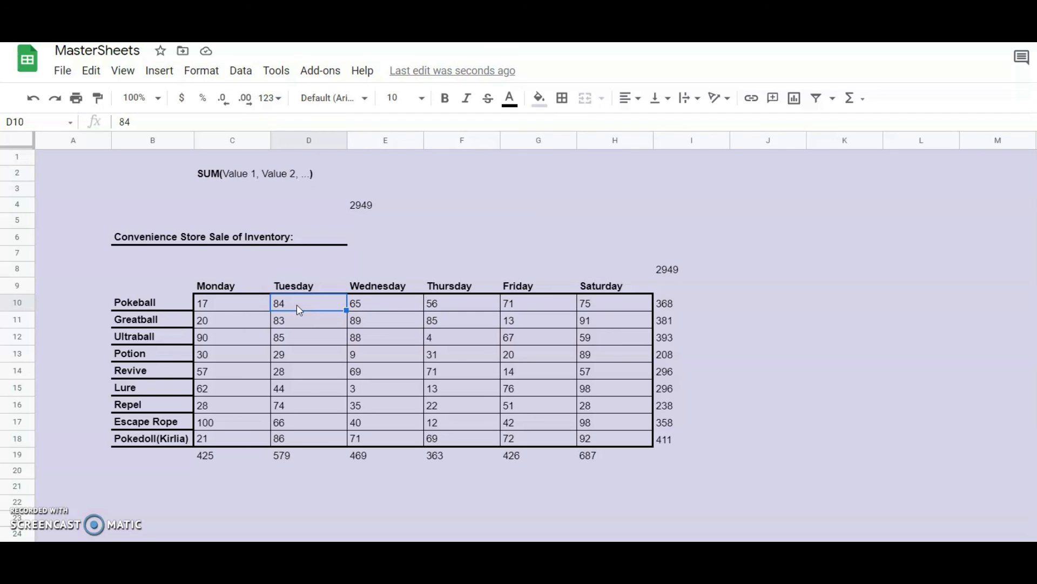
text(-)
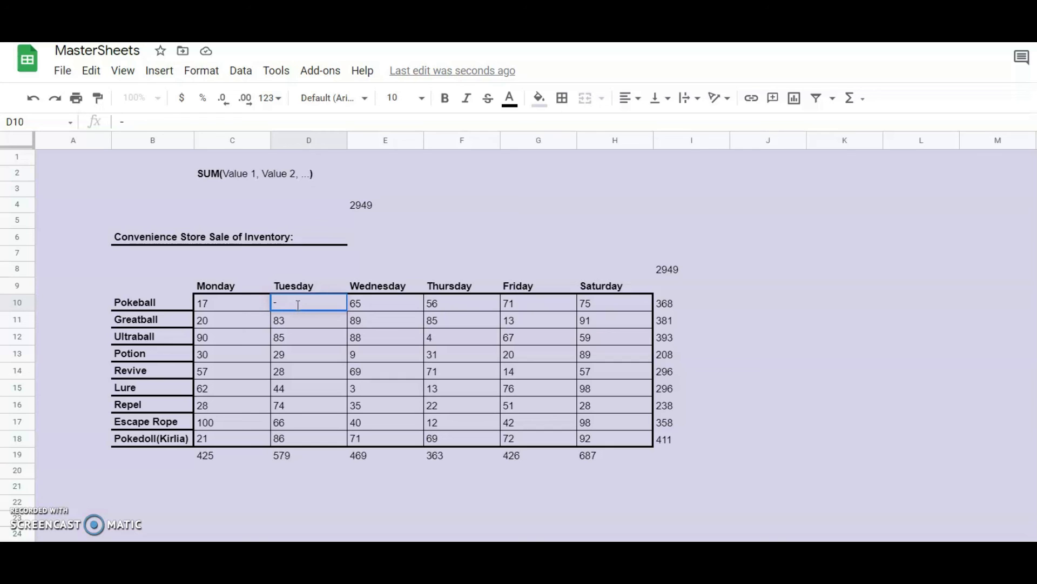
text(84)
key(Return)
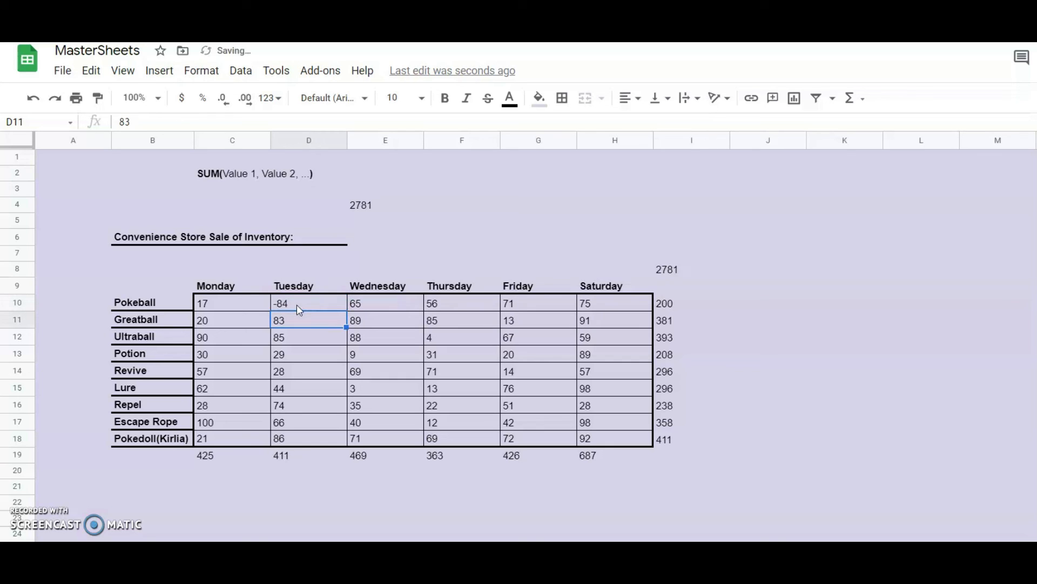
Set the Tuesday Pokeball sales in D10 back to 84
click(331, 307)
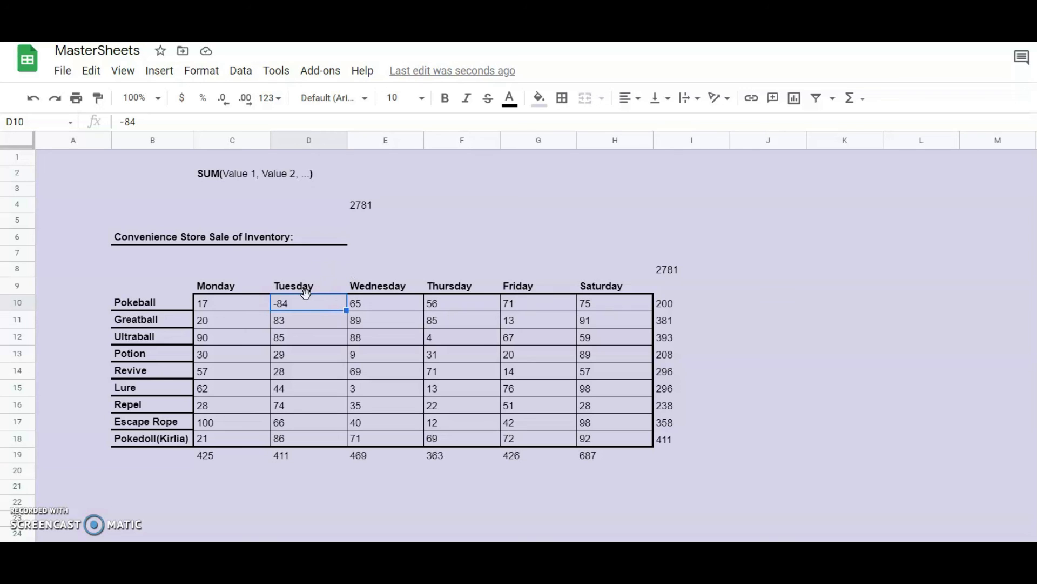
text(84)
key(Return)
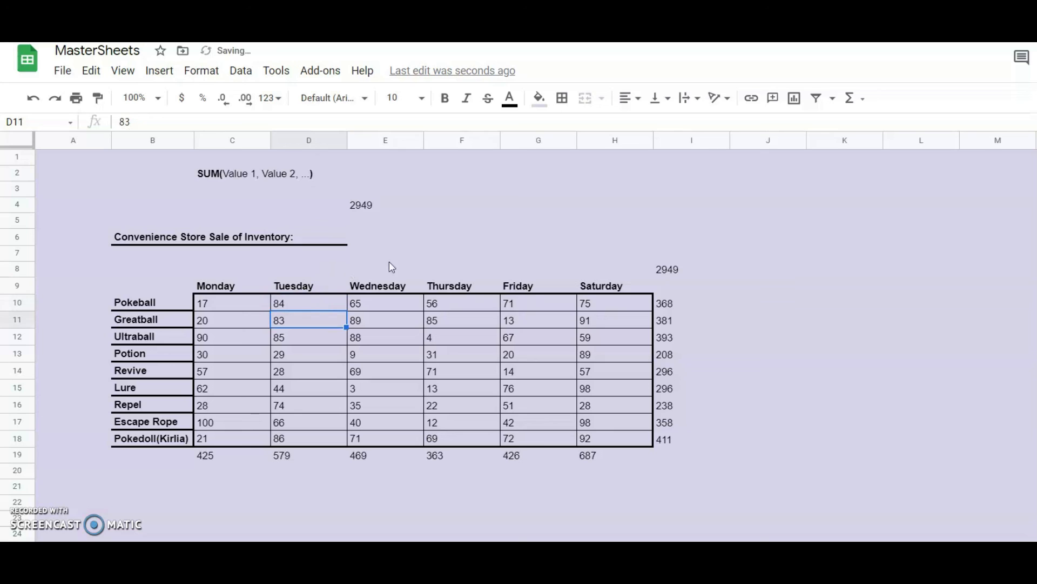
click(919, 303)
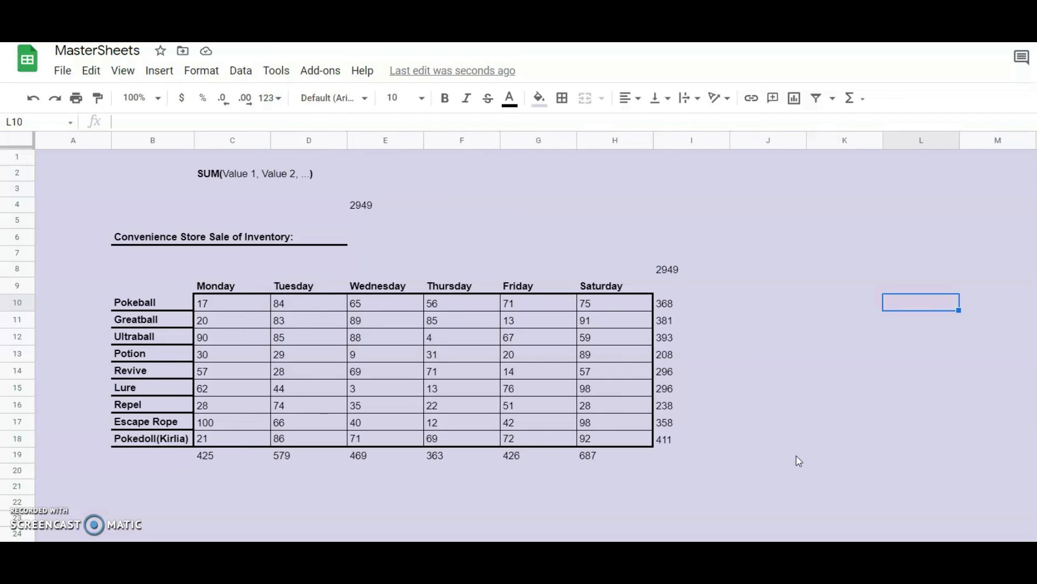